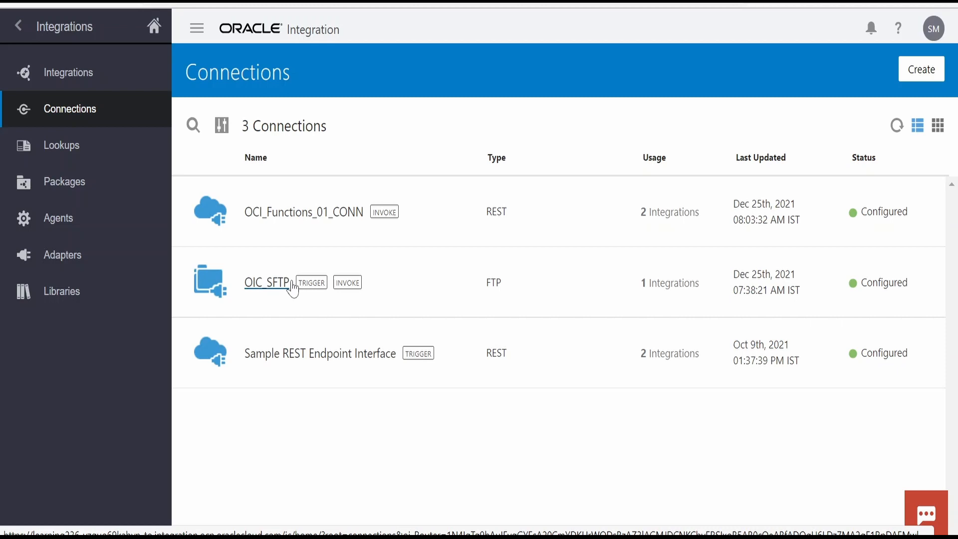
Step: Open the ObjectStorage_Test_INT integration from the integrations list to view its orchestration flow
mouse_move(317, 218)
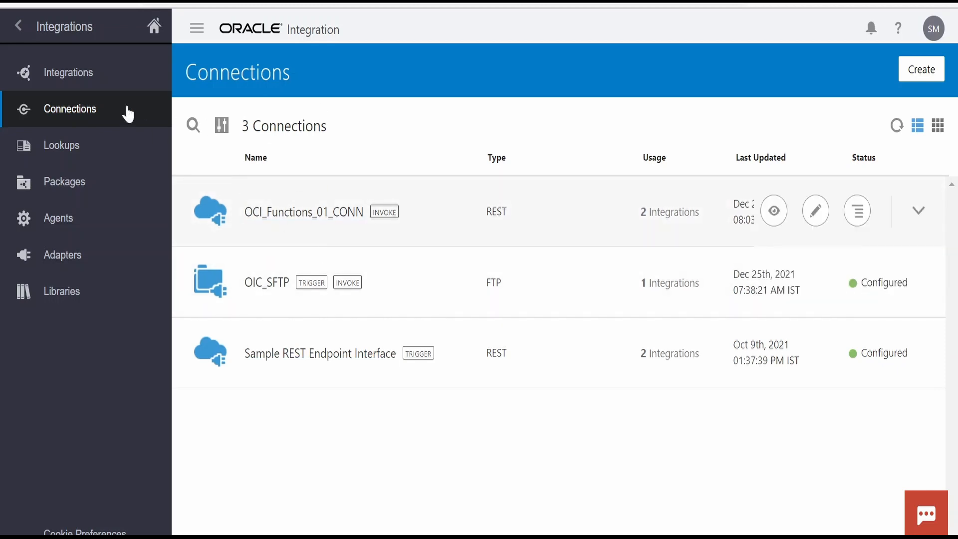
left_click(53, 86)
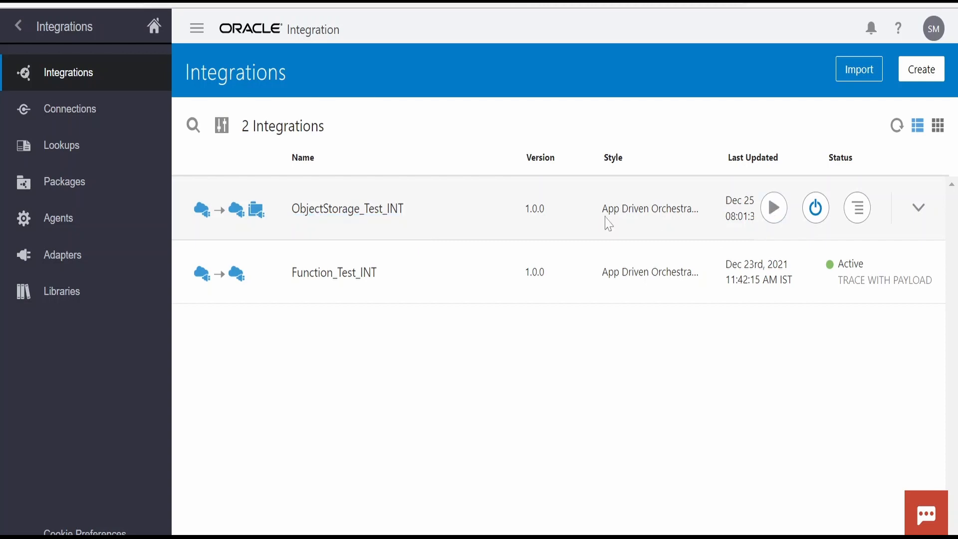
left_click(374, 215)
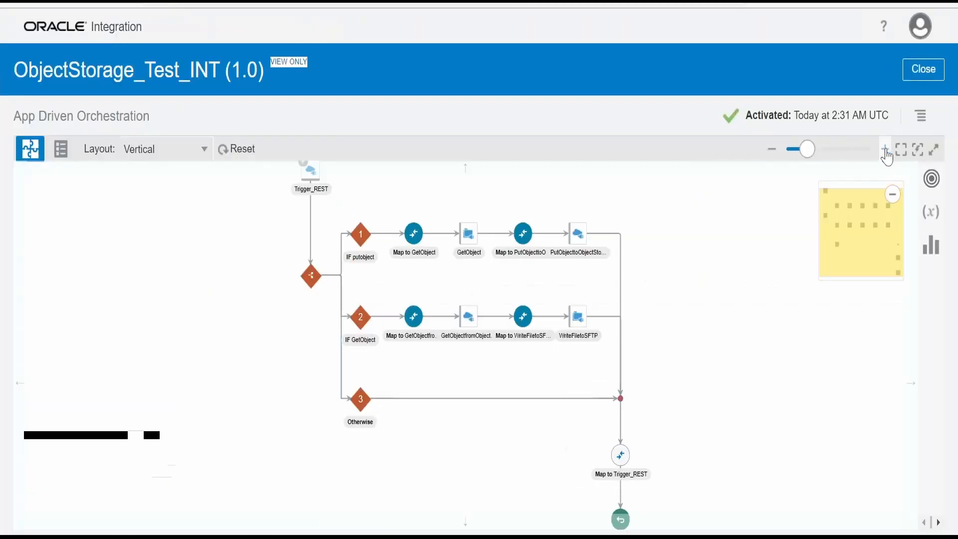
left_click(885, 149)
left_click(885, 150)
left_click_drag(764, 258, 777, 419)
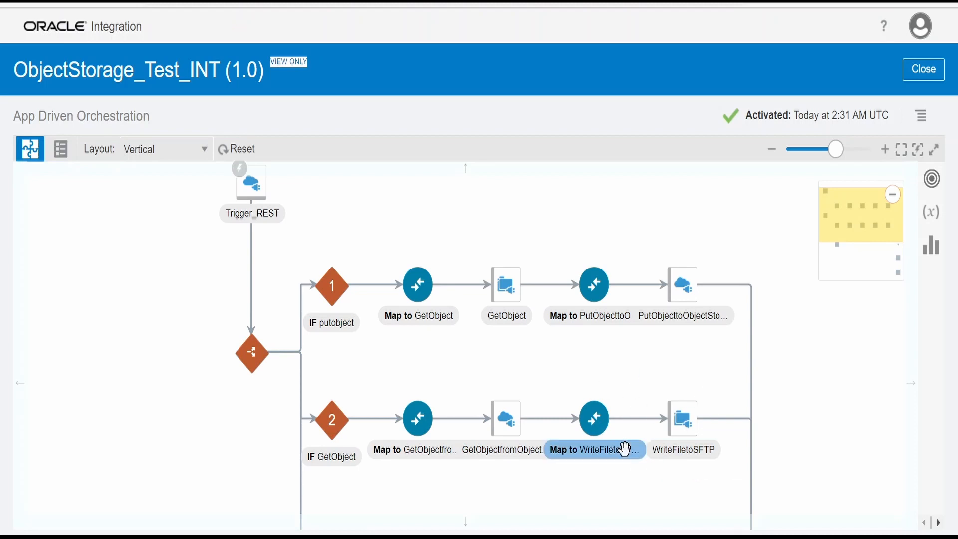
left_click_drag(197, 227, 206, 268)
Step: Open the Trigger_REST endpoint configuration and display the inline sample JSON of its request payload
left_click(259, 247)
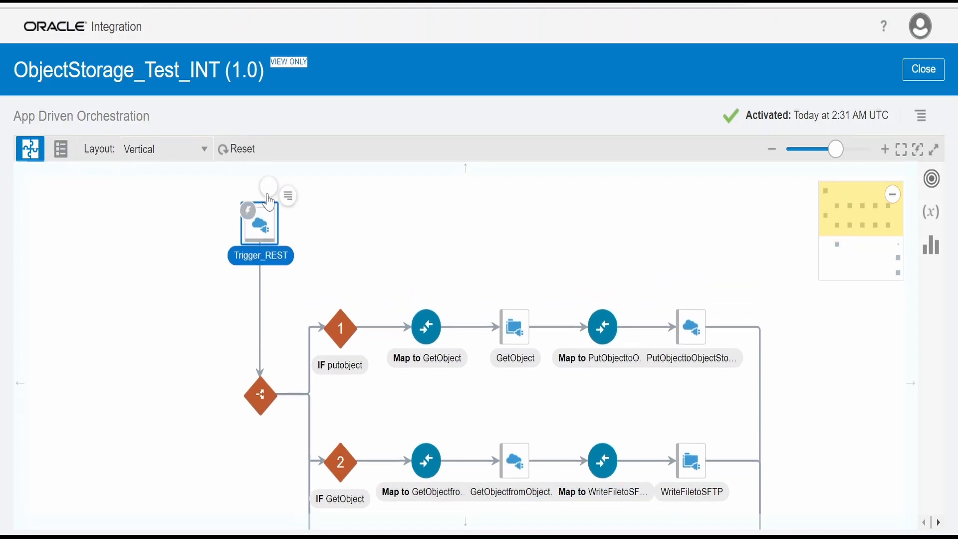
left_click(268, 195)
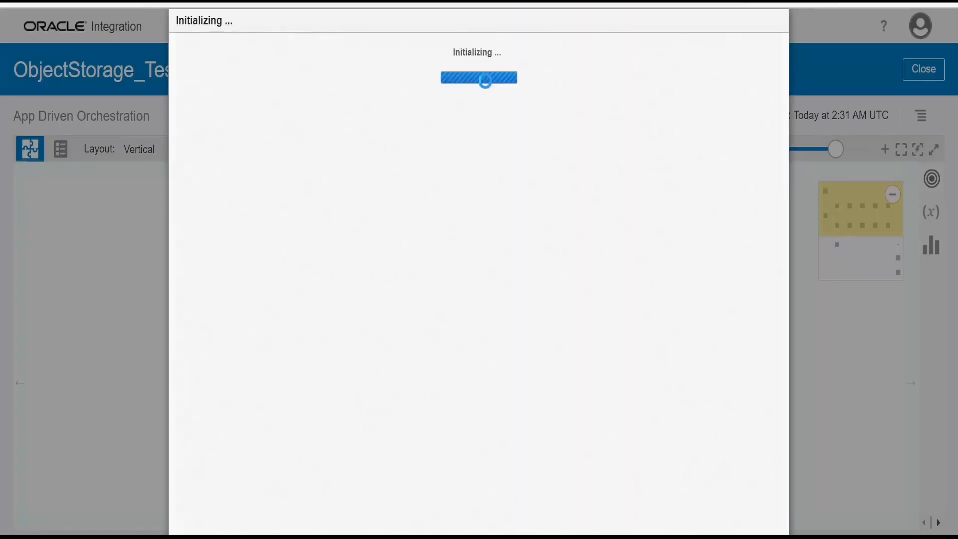
left_click(250, 232)
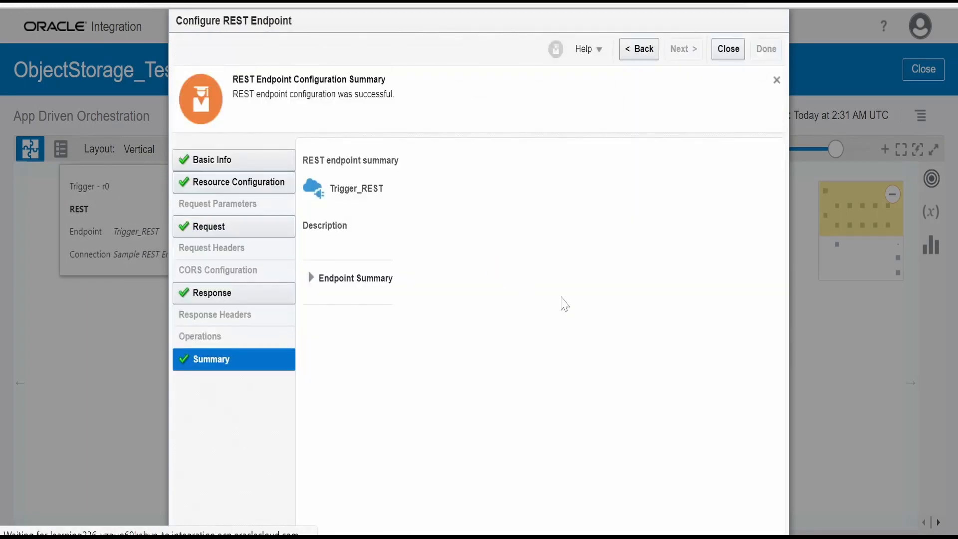
left_click(529, 391)
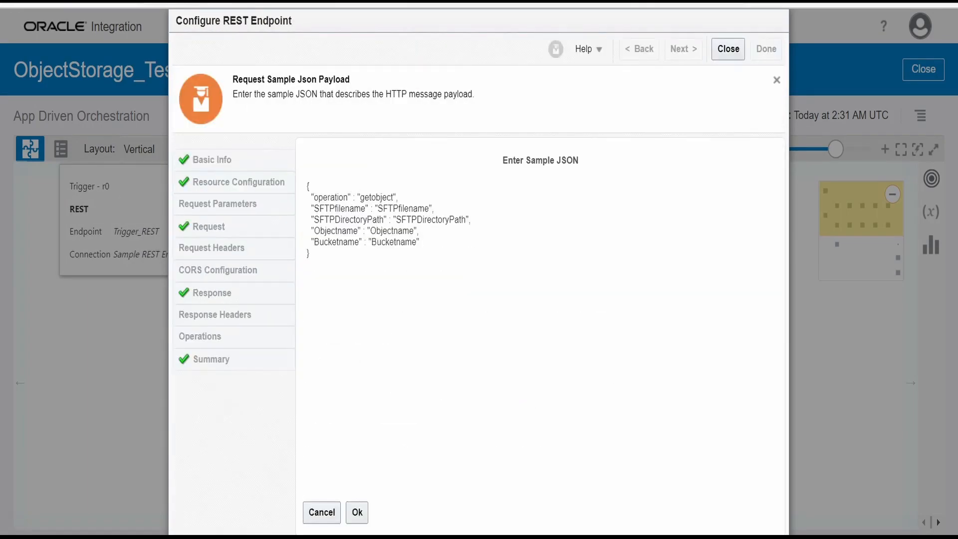
Step: Examine the operation, SFTP file and directory, object name and bucket name fields in the sample JSON, and close the endpoint configuration
left_click_drag(313, 197, 398, 197)
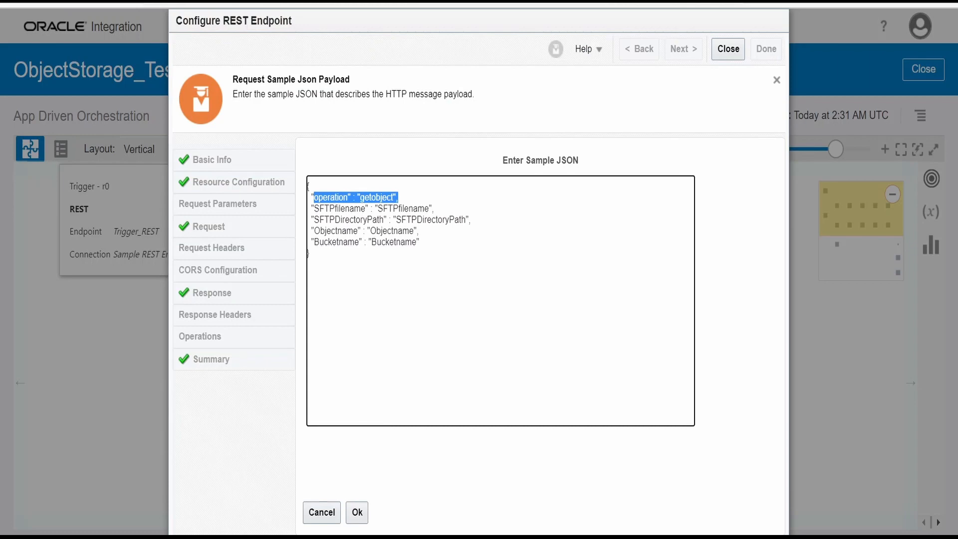
double_click(431, 220)
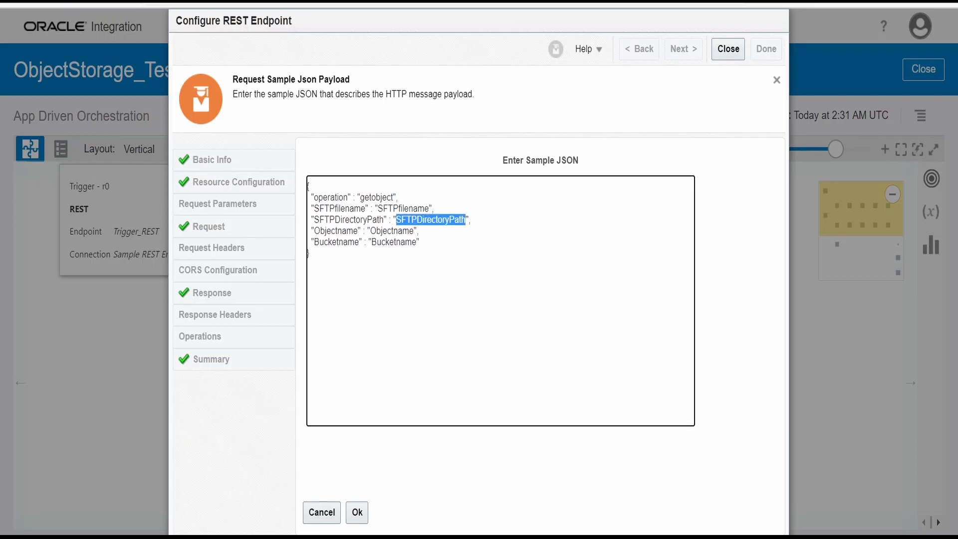
left_click_drag(471, 219, 308, 208)
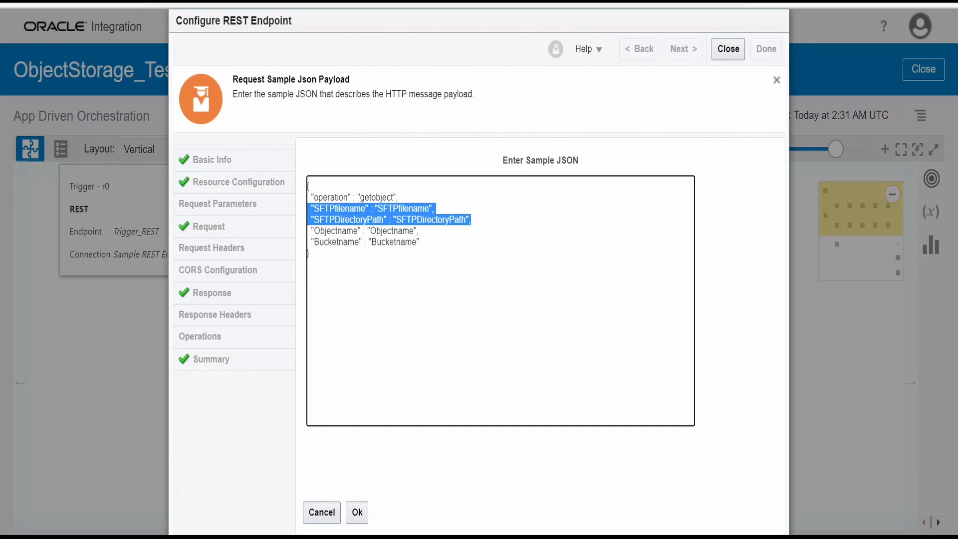
double_click(336, 242)
double_click(336, 231)
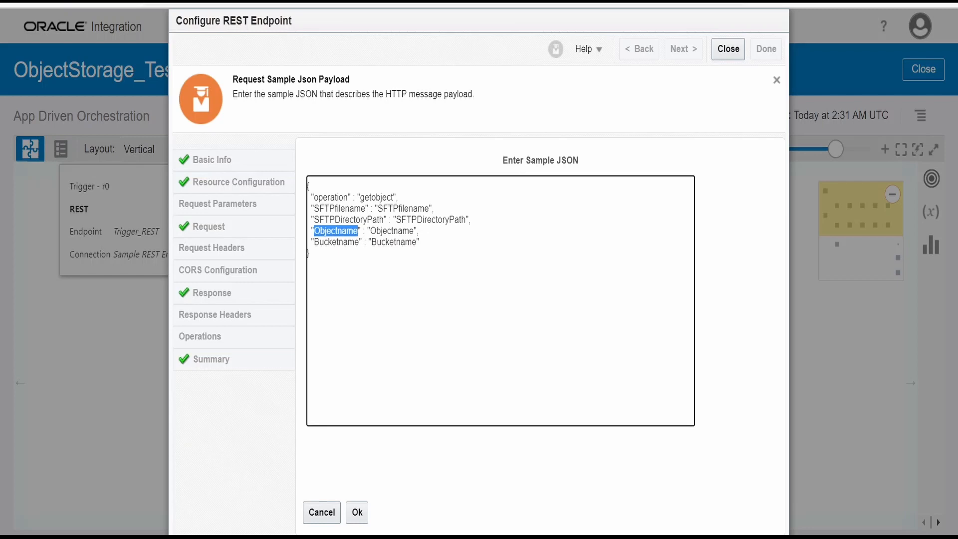
triple_click(337, 242)
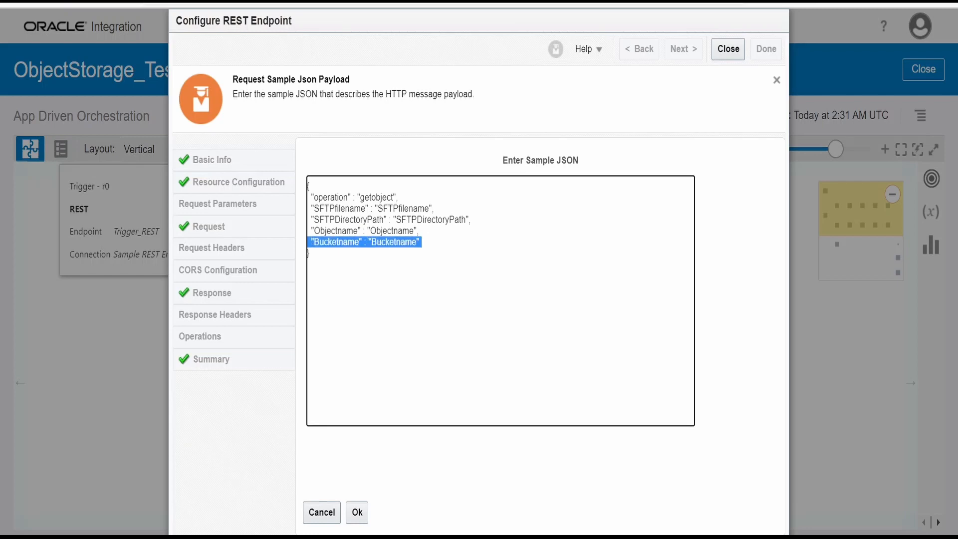
double_click(336, 232)
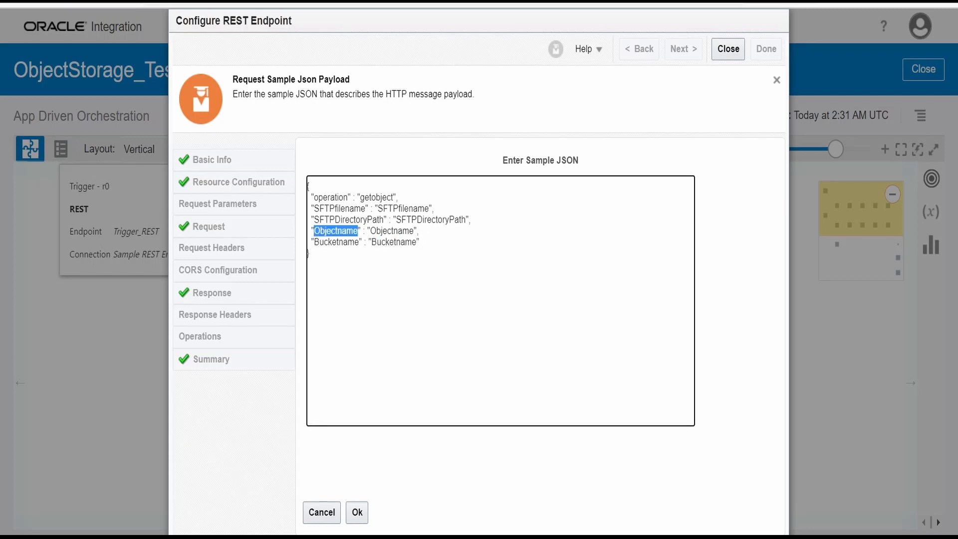
left_click(356, 514)
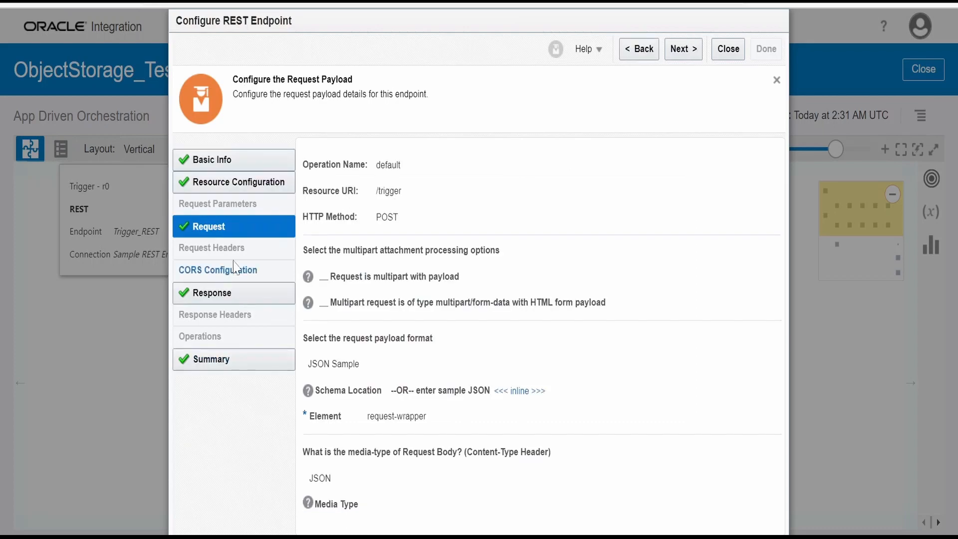
left_click(731, 55)
Step: View the condition expression of the IF putobject branch and return to the integration flow
left_click(345, 325)
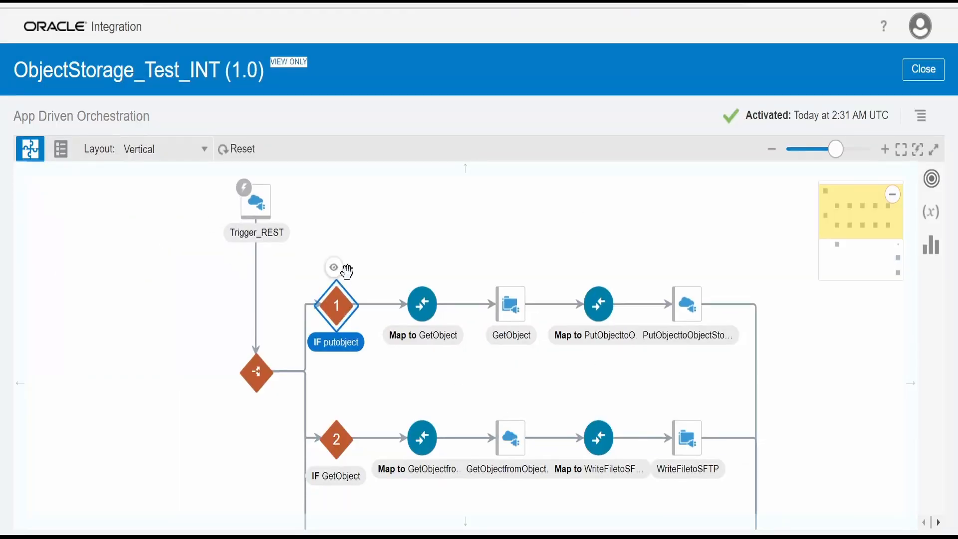
left_click(334, 268)
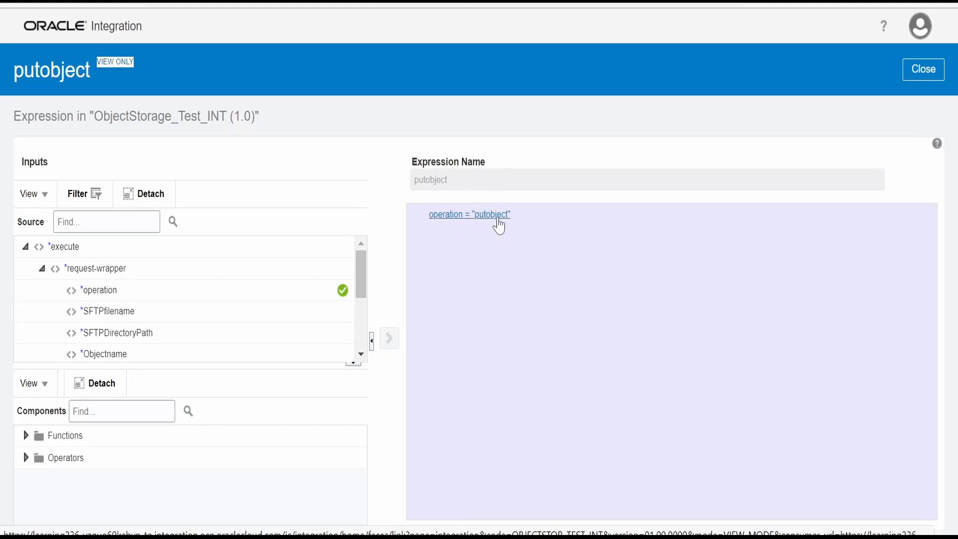
left_click(923, 70)
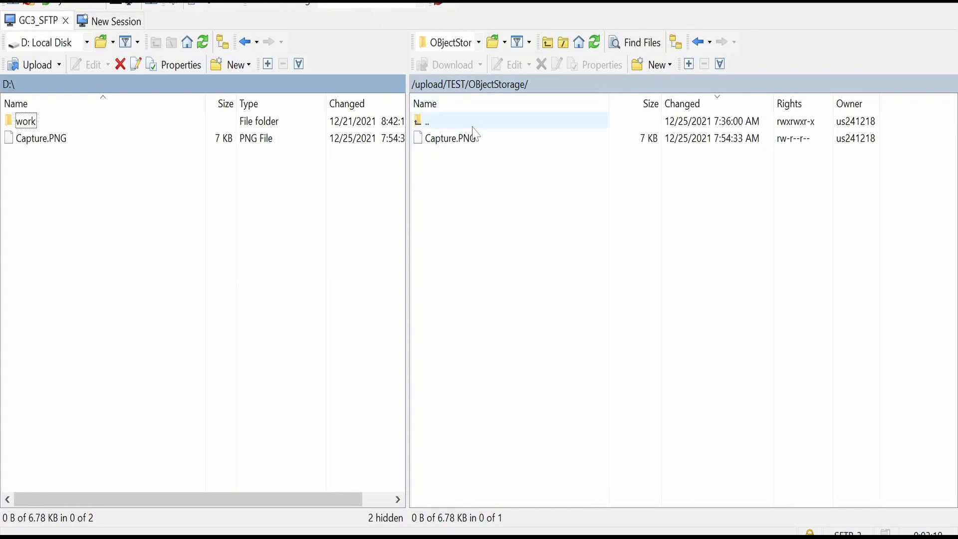
Step: Switch to the SFTP client and select Capture.PNG in the remote /upload/TEST/OBjectStorage/ folder
left_click(464, 144)
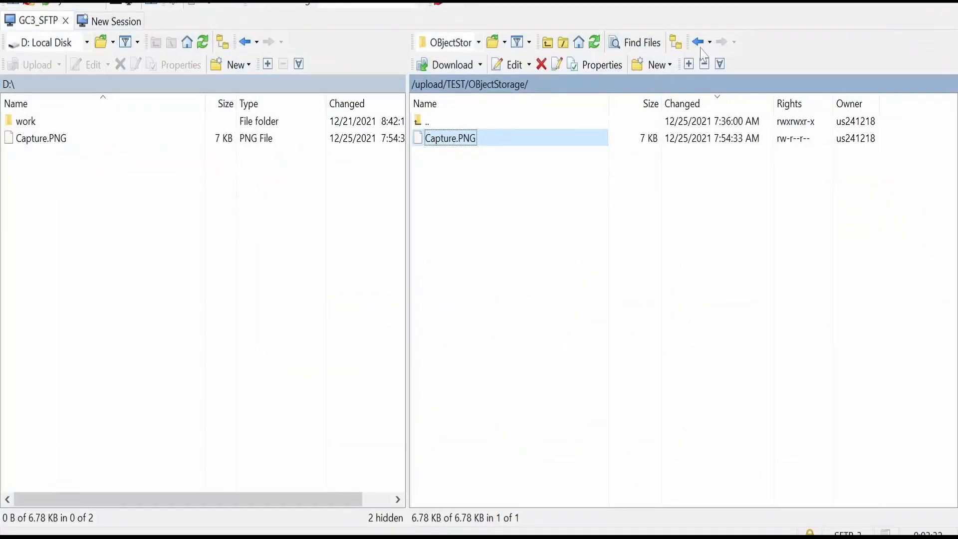
left_click(453, 142)
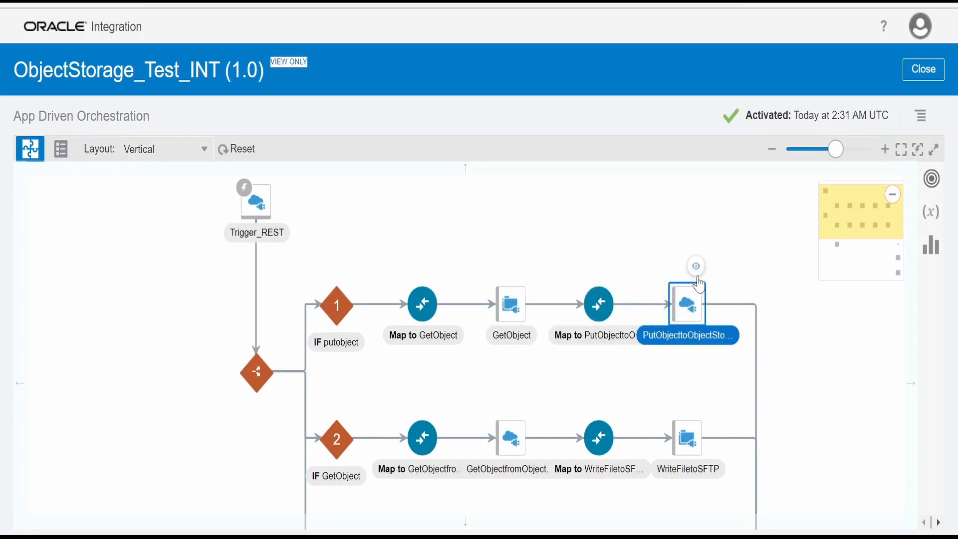
Step: Return to the integration flow and view the basic info of the PutObjecttoObjectStorage REST endpoint
left_click(699, 274)
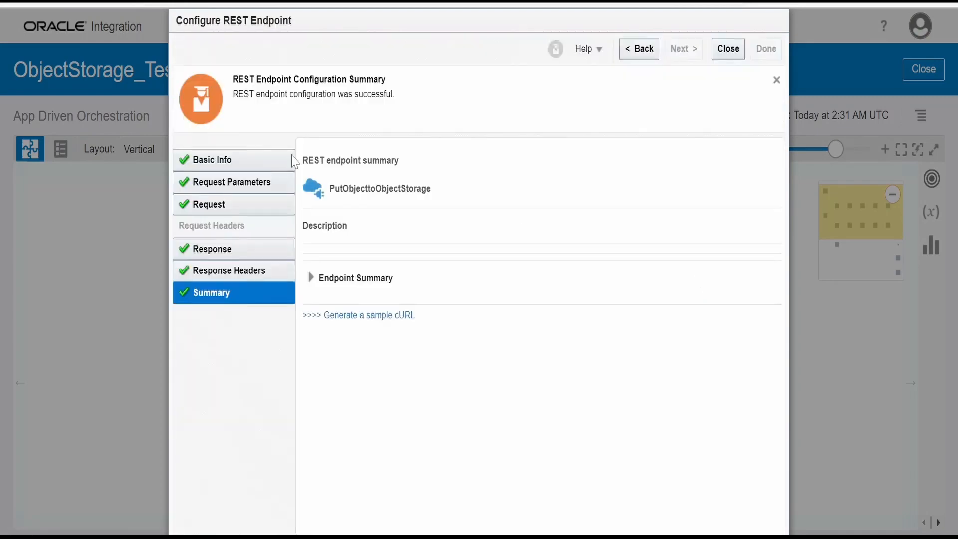
left_click(229, 159)
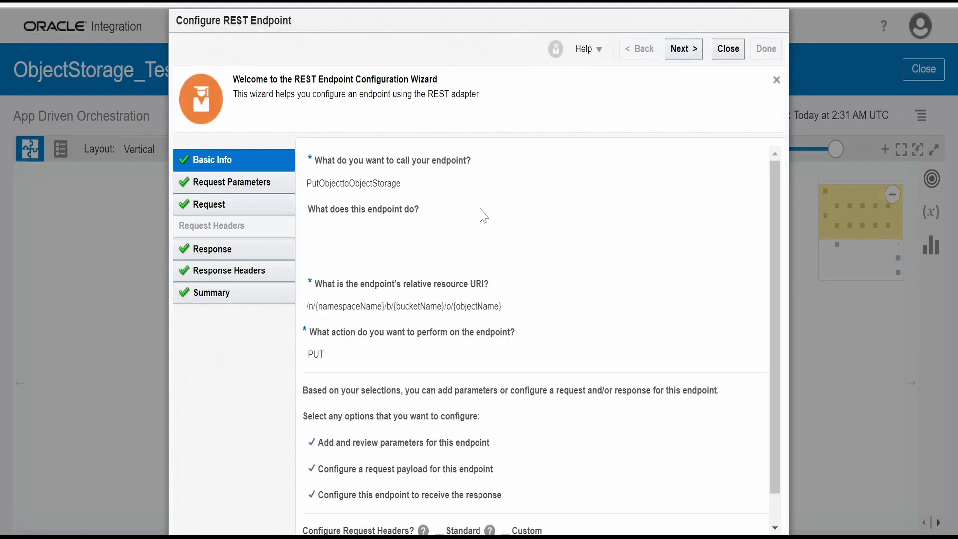
scroll(482, 214, "down", 1)
scroll(405, 286, "up", 1)
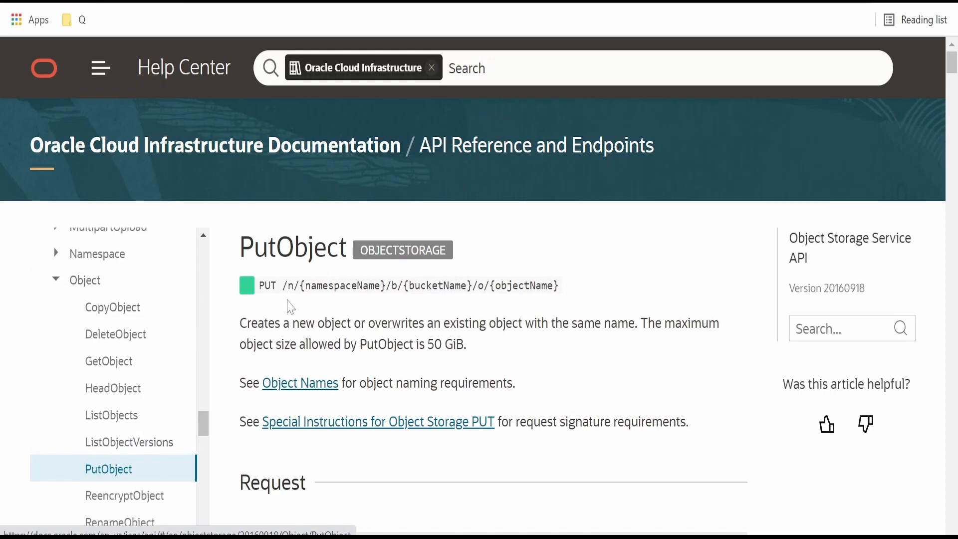
Step: Switch to the Oracle Help Center's PutObject API page and examine its resource path and request parameters
triple_click(519, 286)
scroll(507, 312, "down", 15)
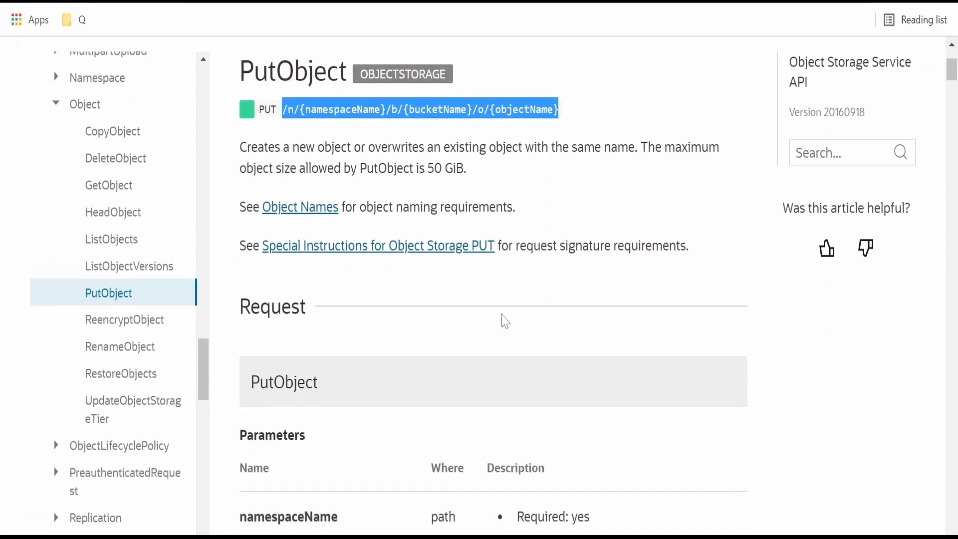
scroll(497, 344, "down", 16)
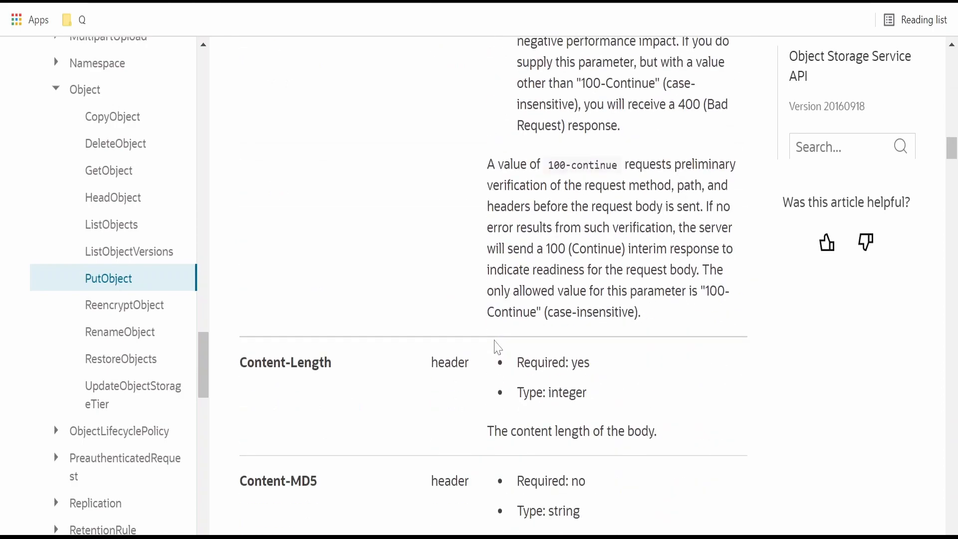
scroll(480, 348, "up", 16)
scroll(478, 352, "up", 15)
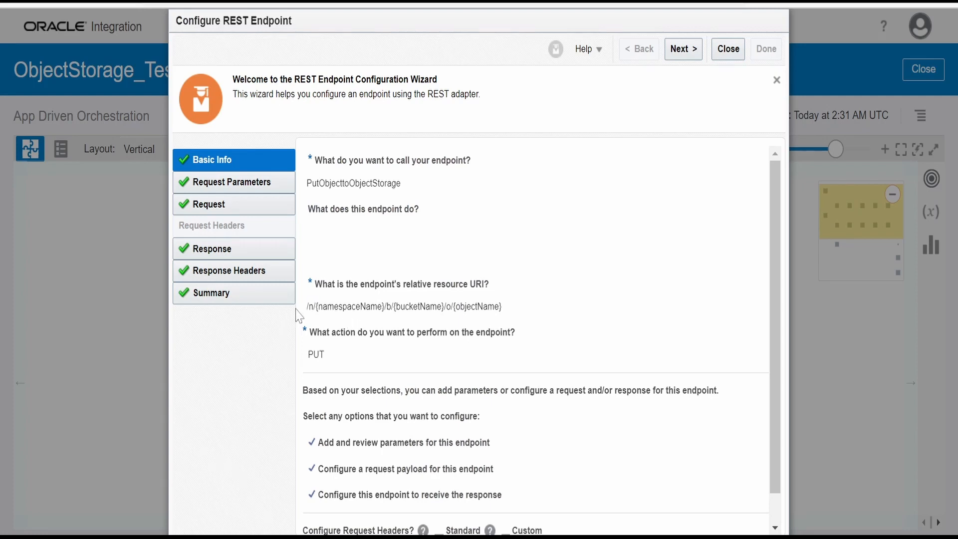
Step: Back in the PutObjecttoObjectStorage configuration, review the endpoint options and the request and response payload formats, and close it
scroll(409, 344, "down", 1)
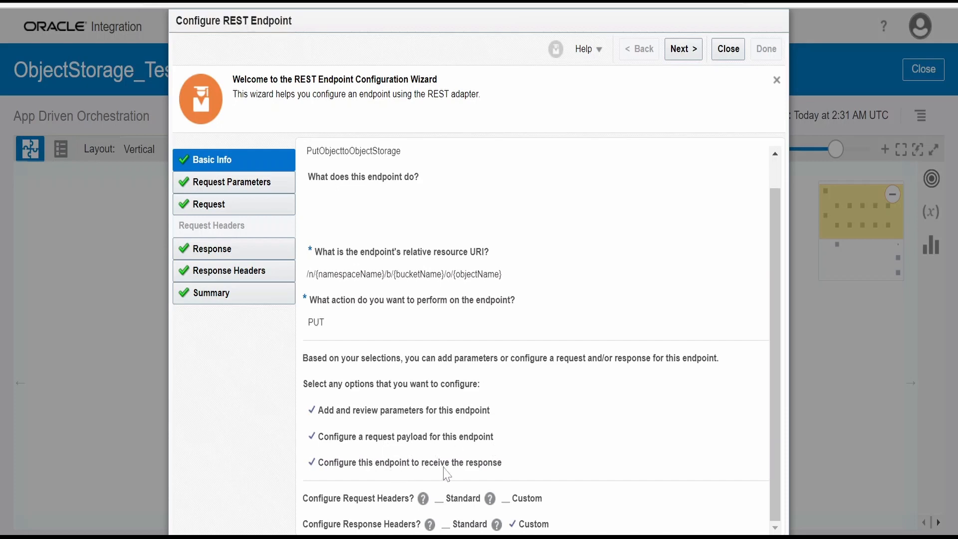
left_click(230, 209)
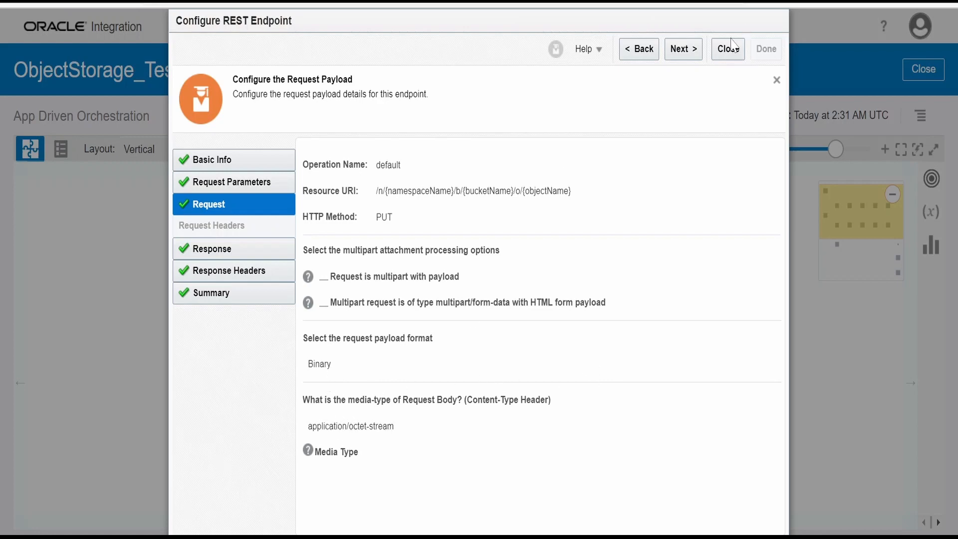
left_click(680, 52)
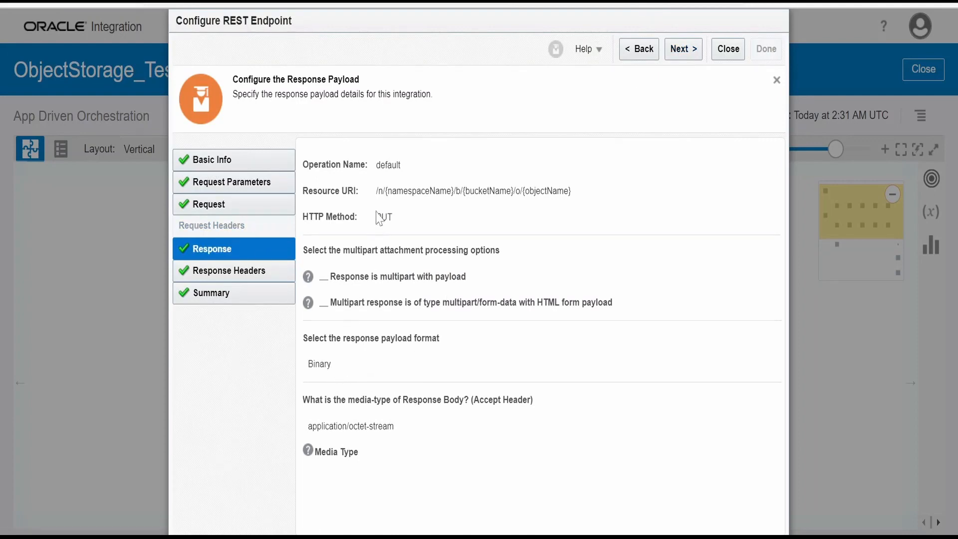
left_click(719, 55)
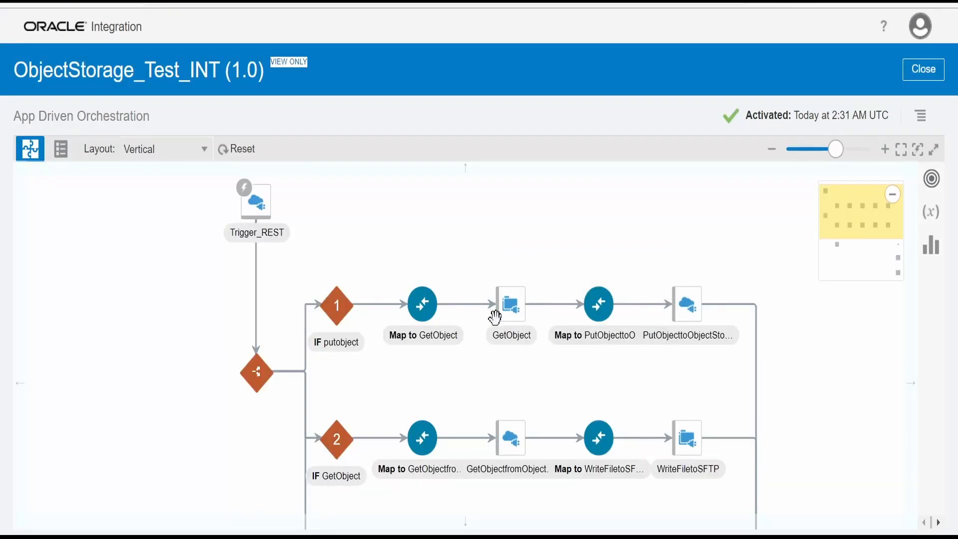
Step: Open the Map to PutObjecttoObjectStorage mapping and switch it to Developer mode
left_click(599, 304)
left_click(605, 268)
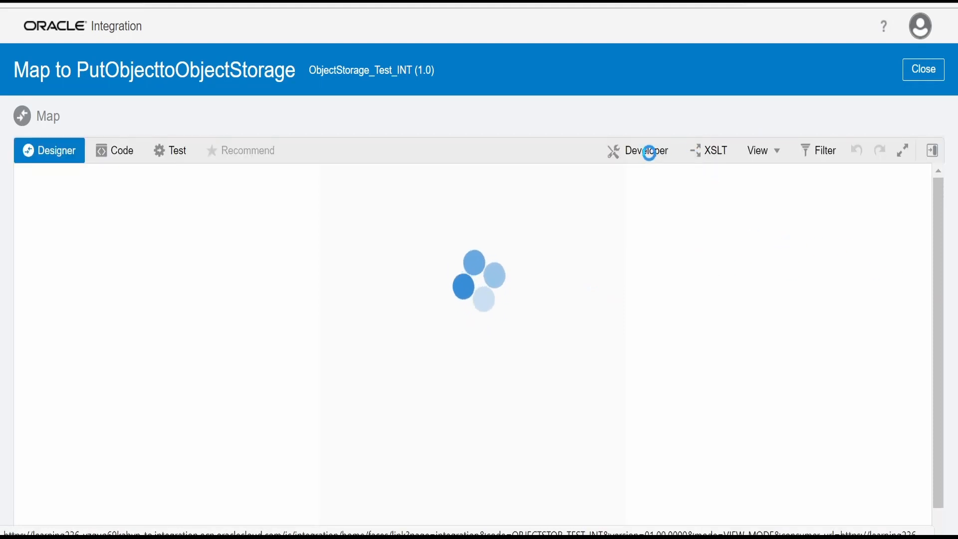
left_click(648, 151)
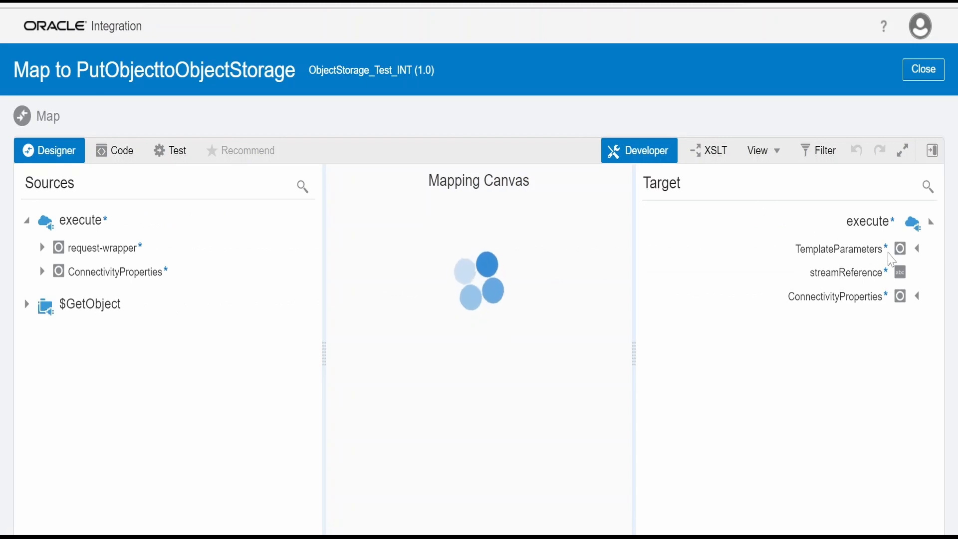
Step: Expand the target's TemplateParameters, ConnectivityProperties and RestAPI nodes and inspect the mapped property under RestAPI
left_click(917, 249)
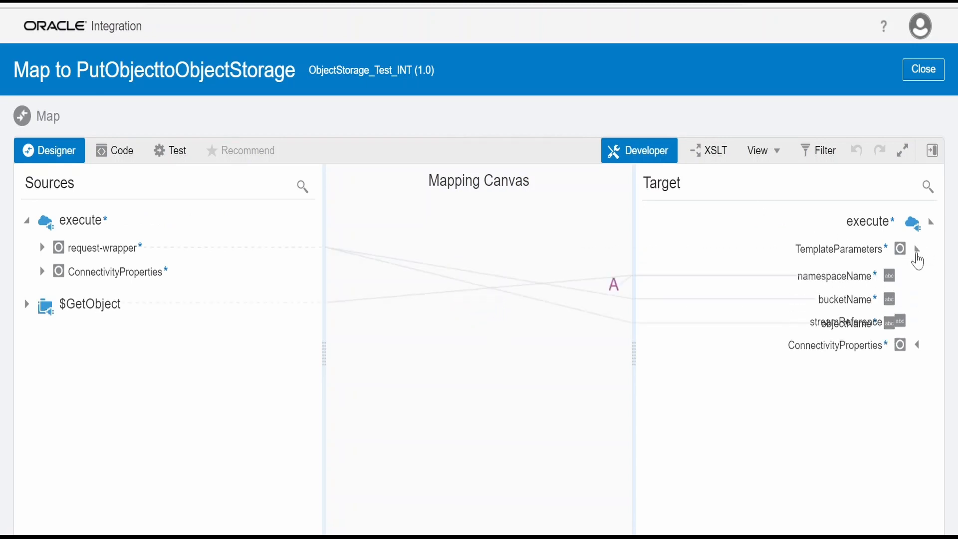
left_click(918, 371)
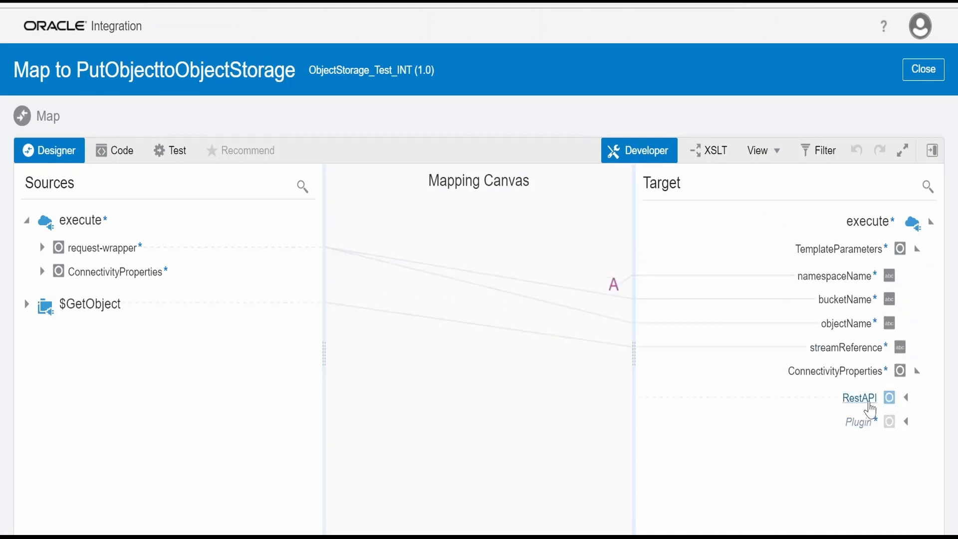
left_click(906, 397)
left_click(849, 448)
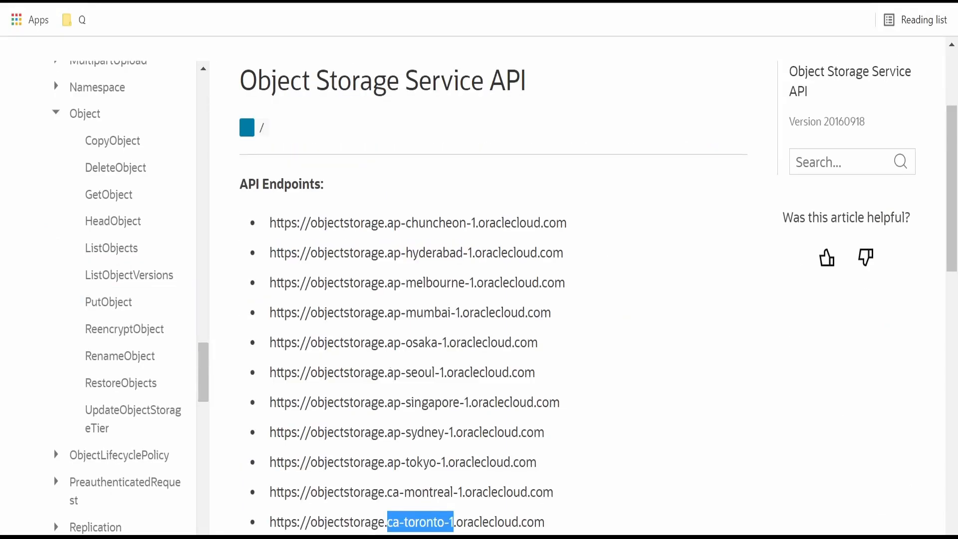
Step: Examine the API endpoints list on the Object Storage Service API page and highlight the ca-toronto-1 endpoint URL
scroll(390, 358, "up", 3)
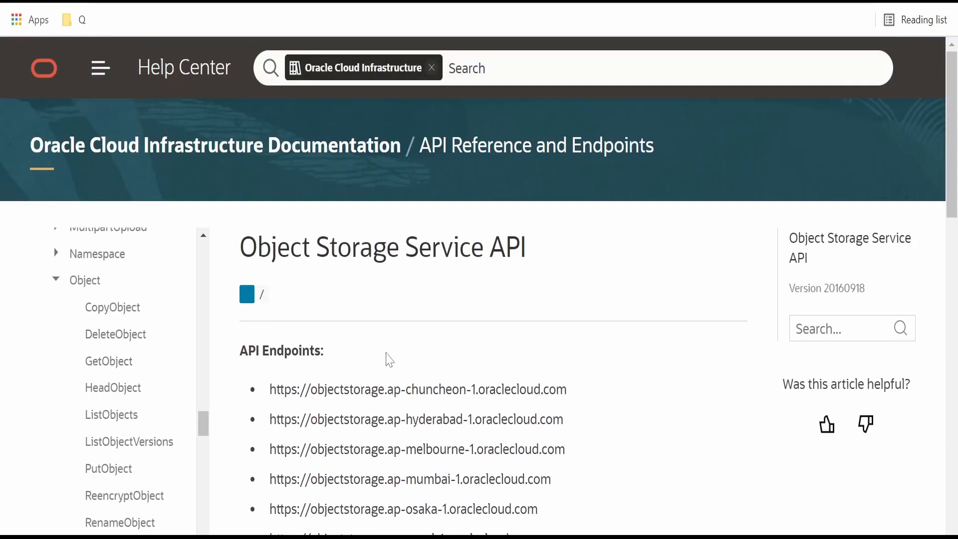
scroll(323, 310, "down", 6)
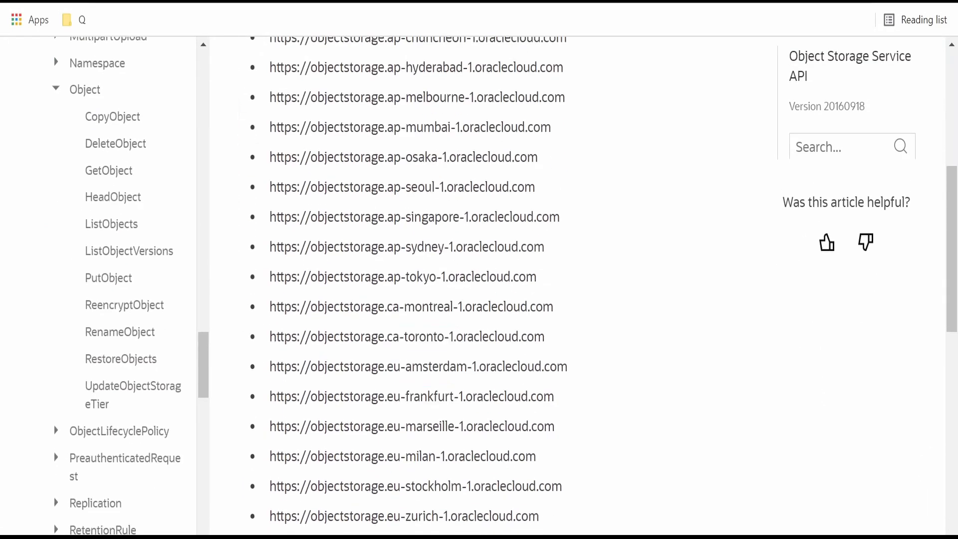
left_click_drag(454, 337, 392, 337)
scroll(408, 290, "up", 3)
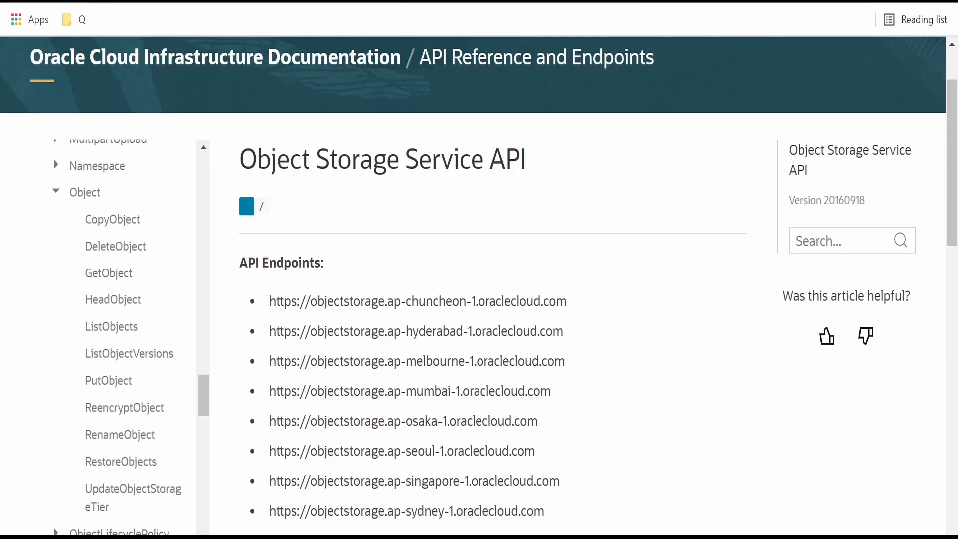
scroll(407, 290, "down", 3)
left_click_drag(547, 337, 269, 337)
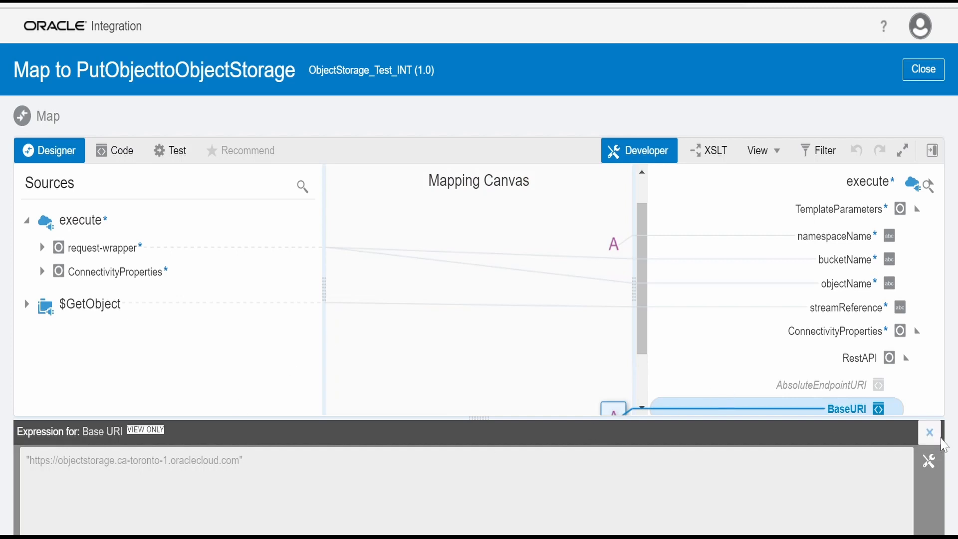
Step: Close the BaseURI expression, expand the request-wrapper and $GetObject sources down to ICSFiles to trace their mappings, and close the mapping
left_click(929, 432)
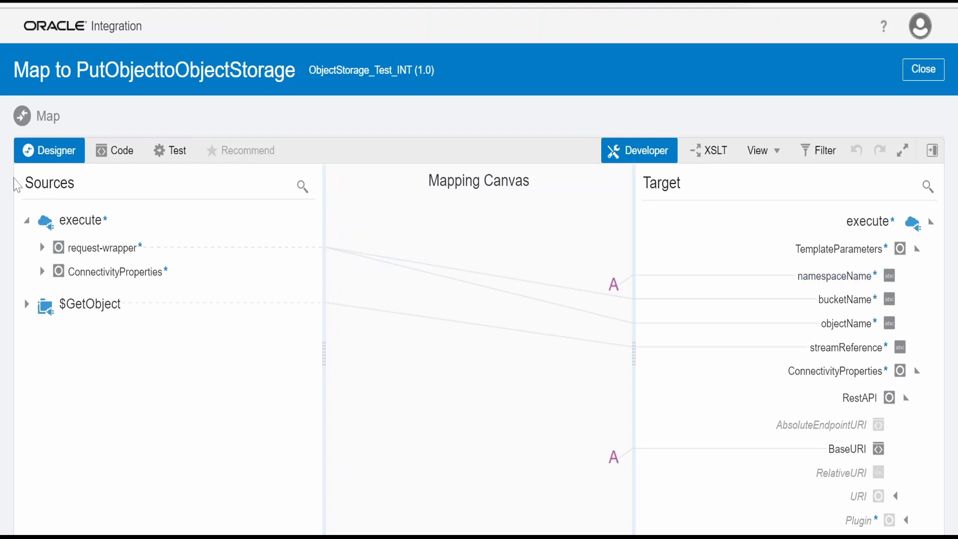
left_click(41, 247)
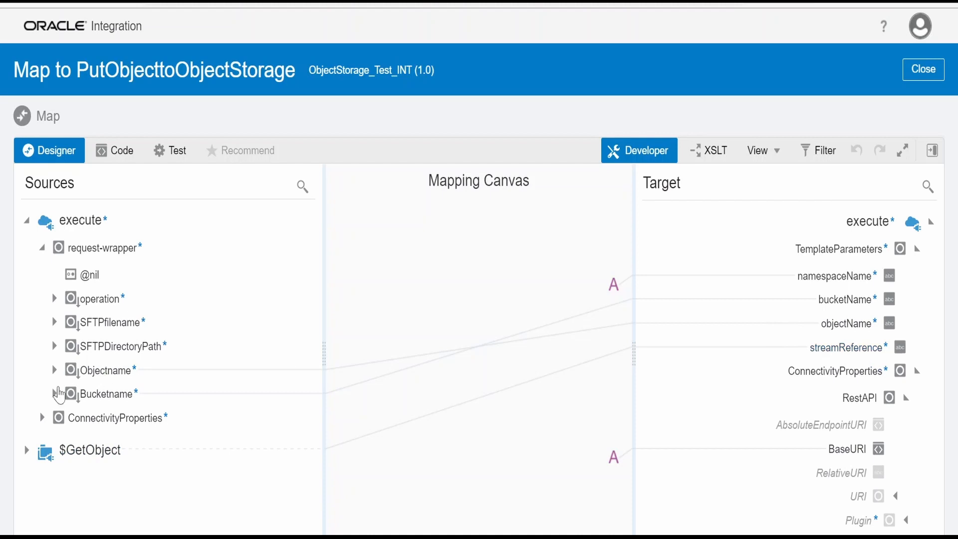
left_click(31, 452)
left_click(43, 479)
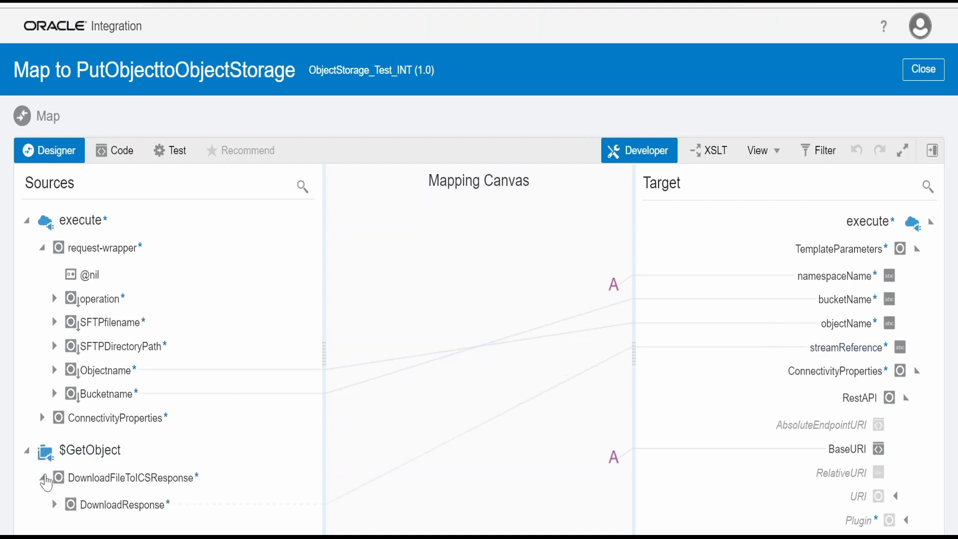
left_click(53, 506)
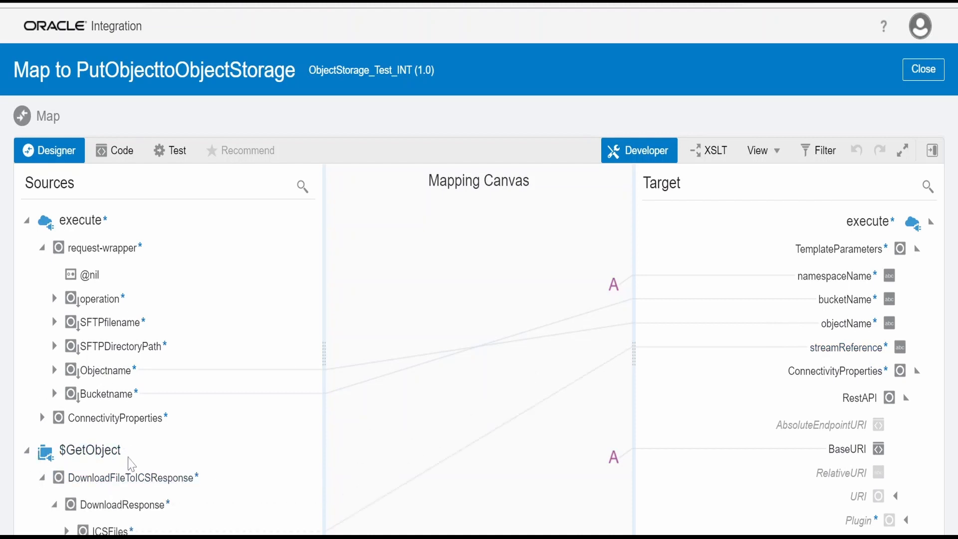
left_click(67, 532)
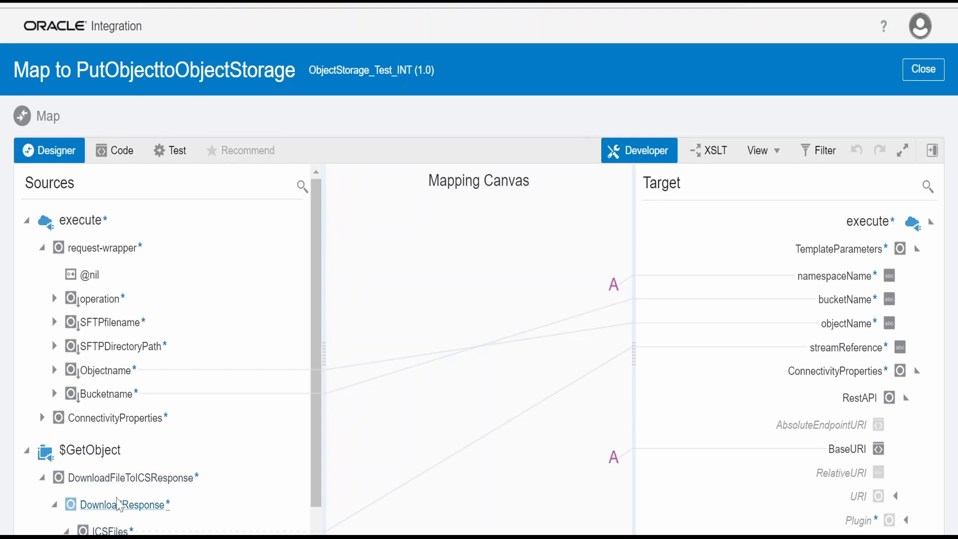
scroll(118, 509, "down", 1)
left_click(931, 80)
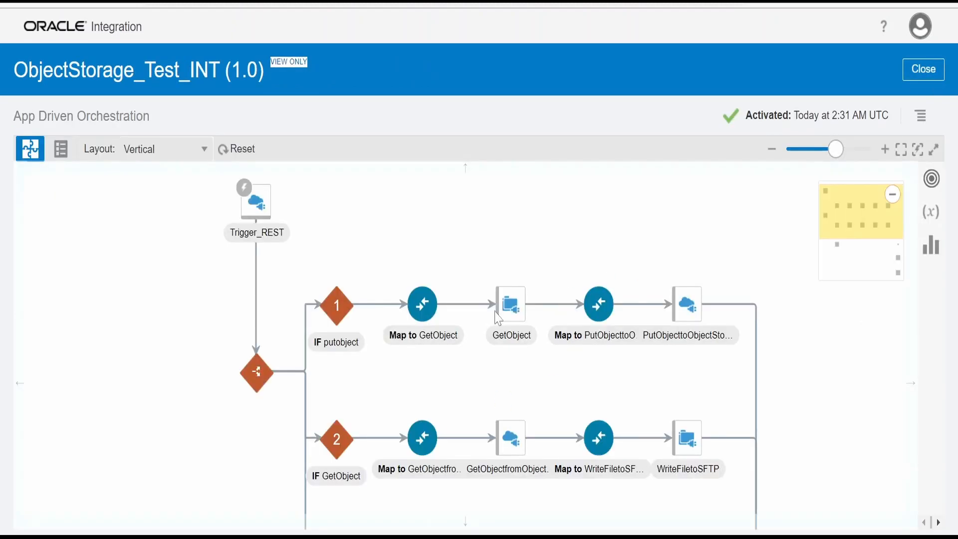
Step: View the GetObject adapter's endpoint configuration, review its download settings summary, and close it
left_click(514, 304)
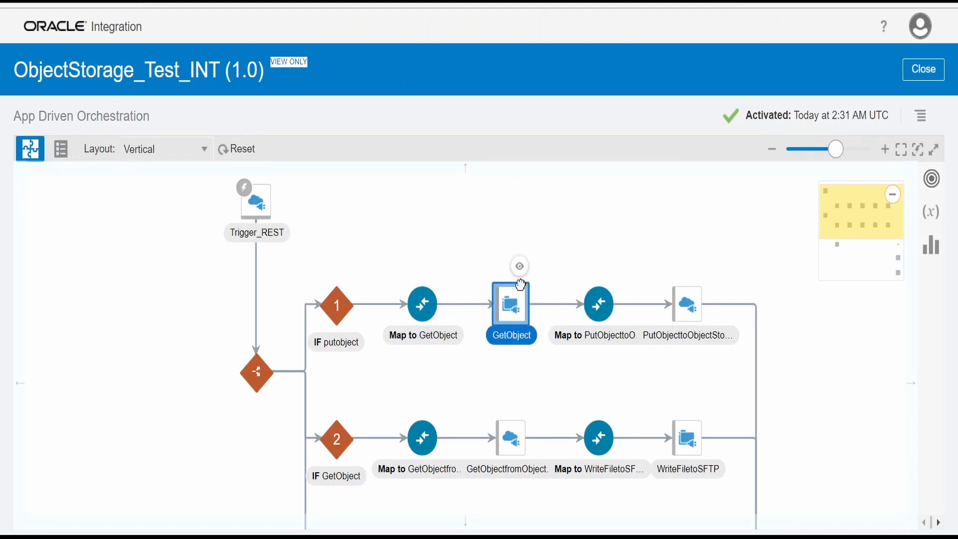
left_click(520, 266)
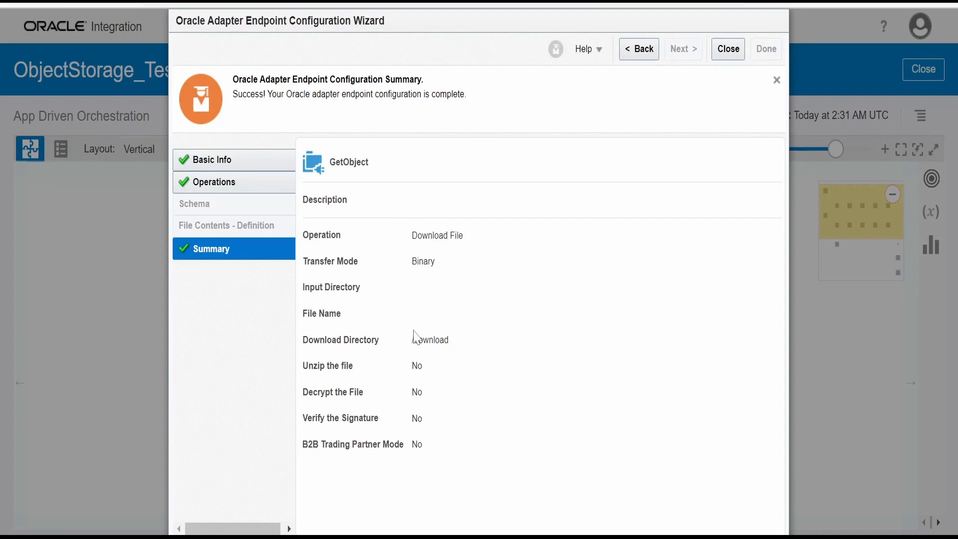
left_click(729, 48)
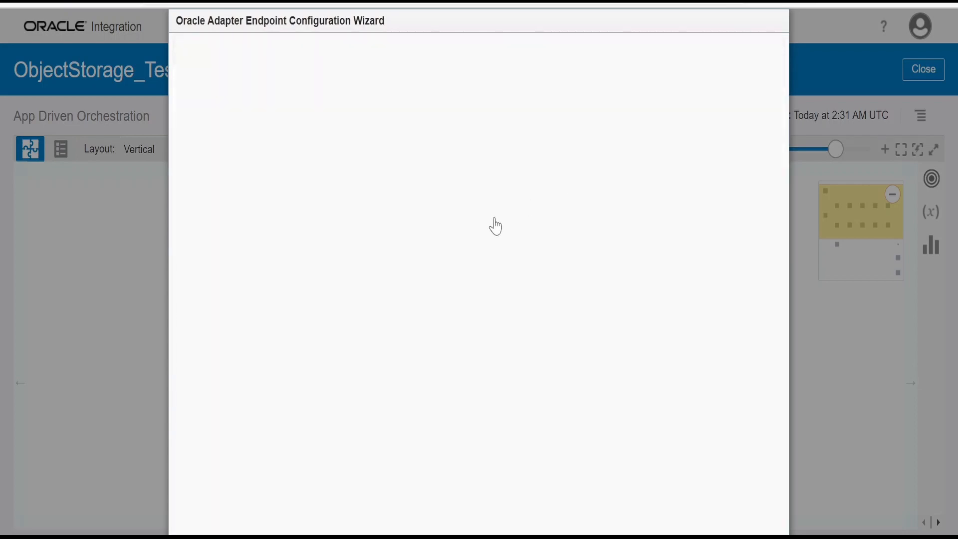
Step: Open the Map to GetObject mapping, expand Request Wrapper and DownloadRequest to inspect the mapped fields, and close it
left_click(425, 313)
left_click(433, 267)
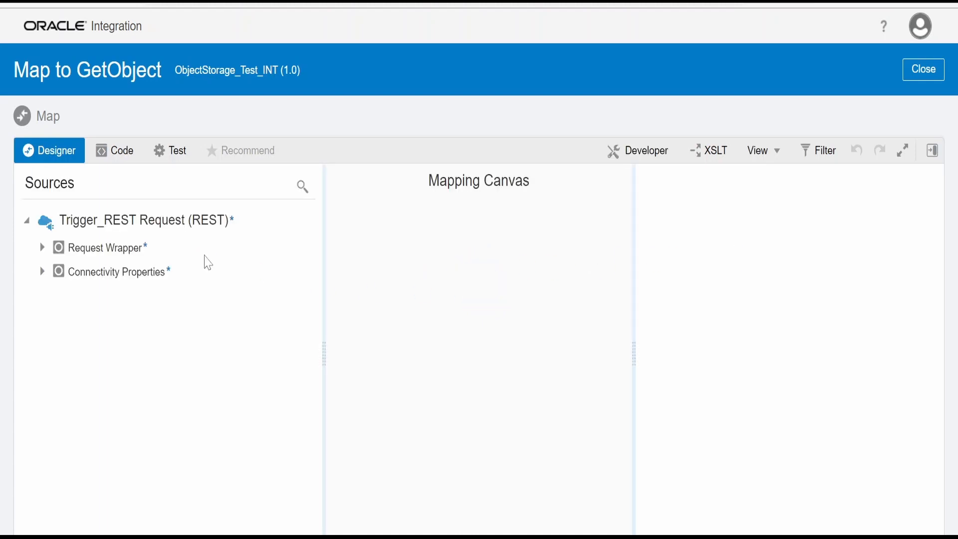
left_click(43, 249)
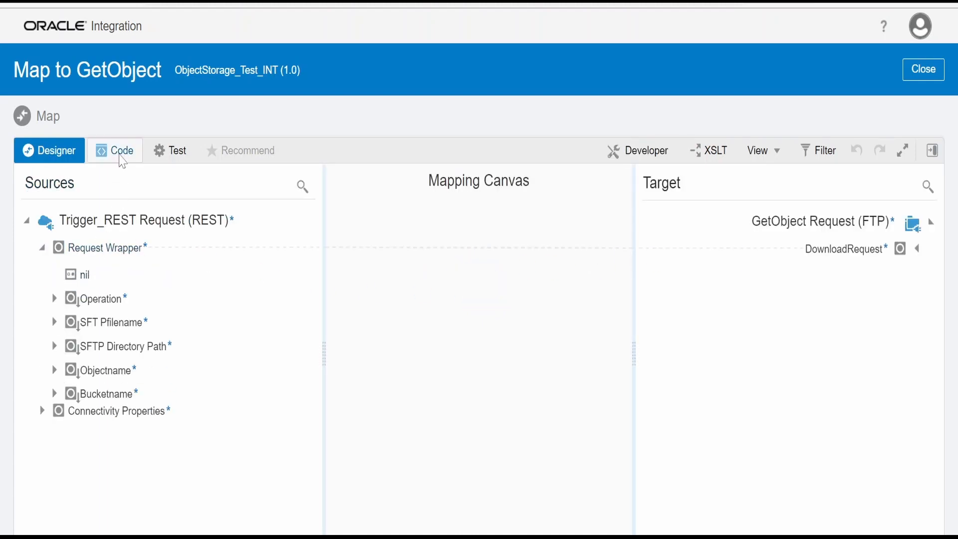
left_click(919, 249)
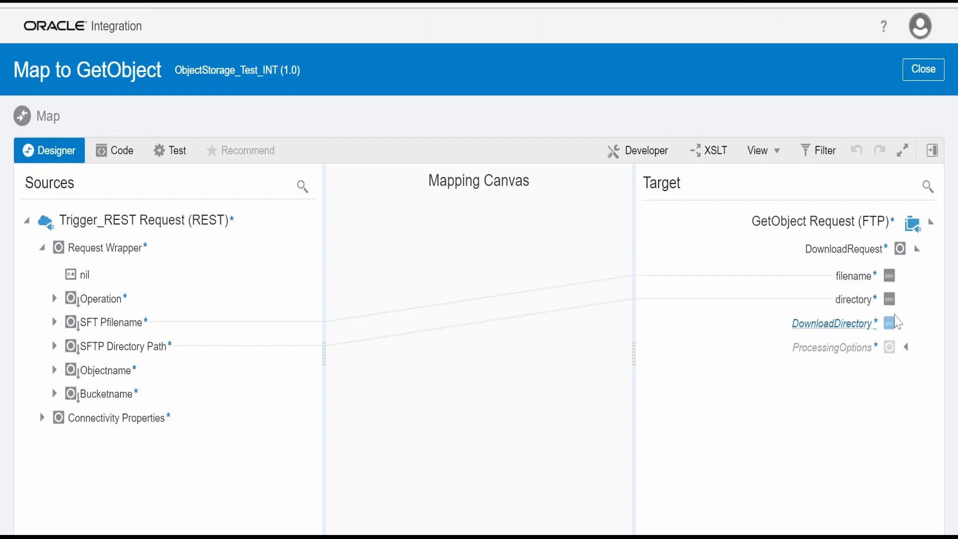
left_click(923, 69)
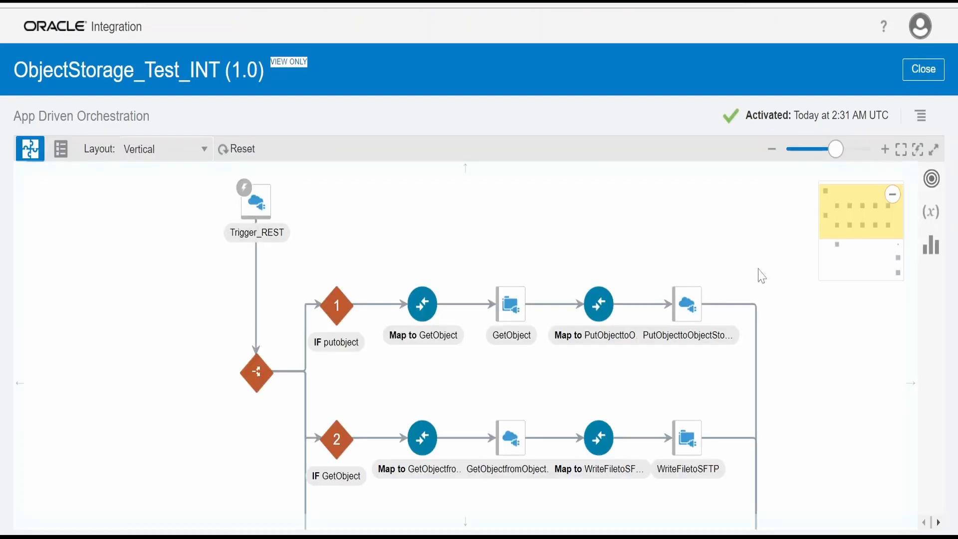
Step: Look over the IF GetObject branch and check the endpoint and connection details of GetObjectfromObjectStorage and WriteFiletoSFTP
left_click_drag(761, 275, 704, 195)
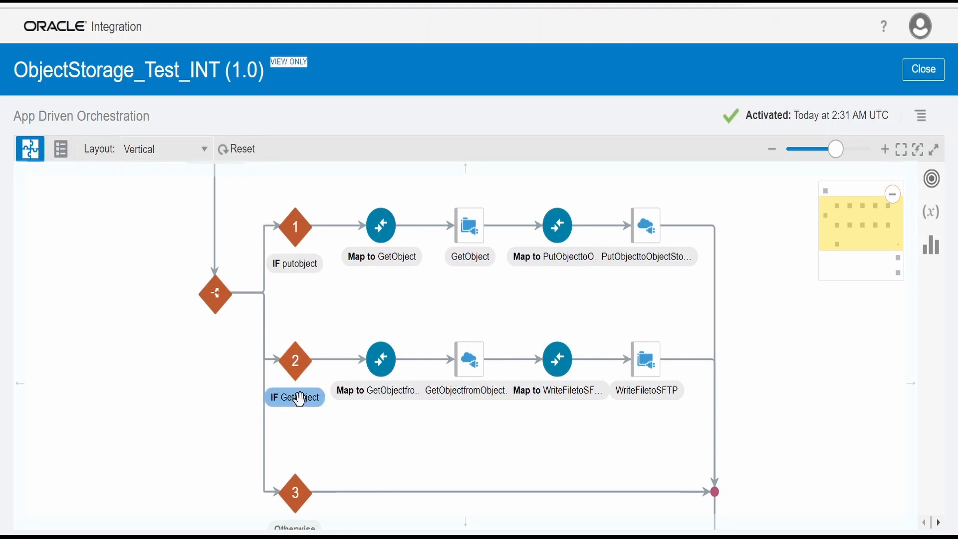
scroll(269, 414, "up", 3)
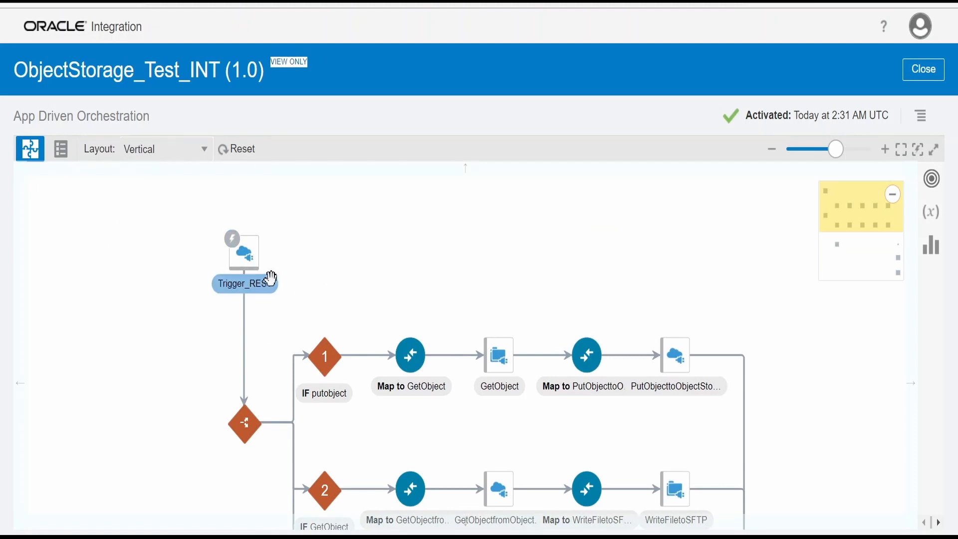
scroll(271, 278, "down", 3)
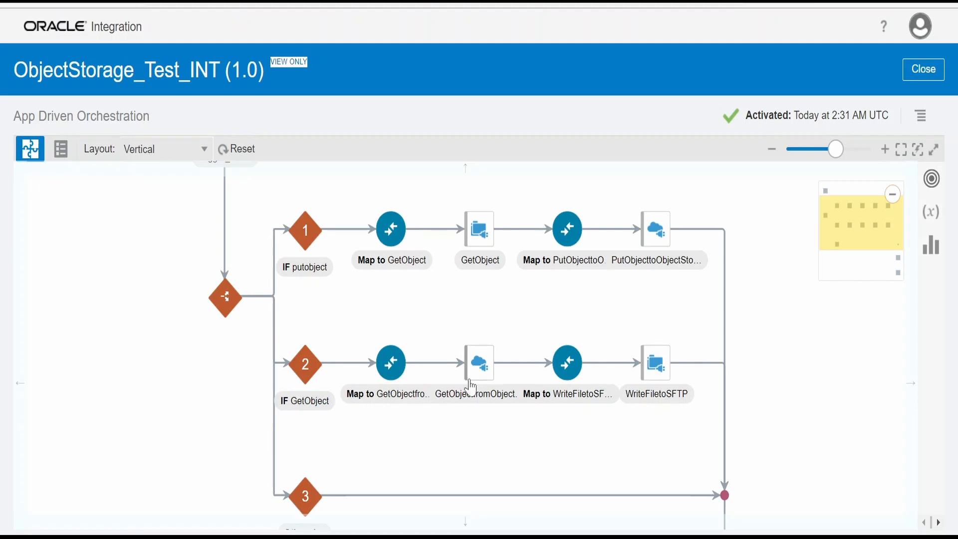
mouse_move(471, 387)
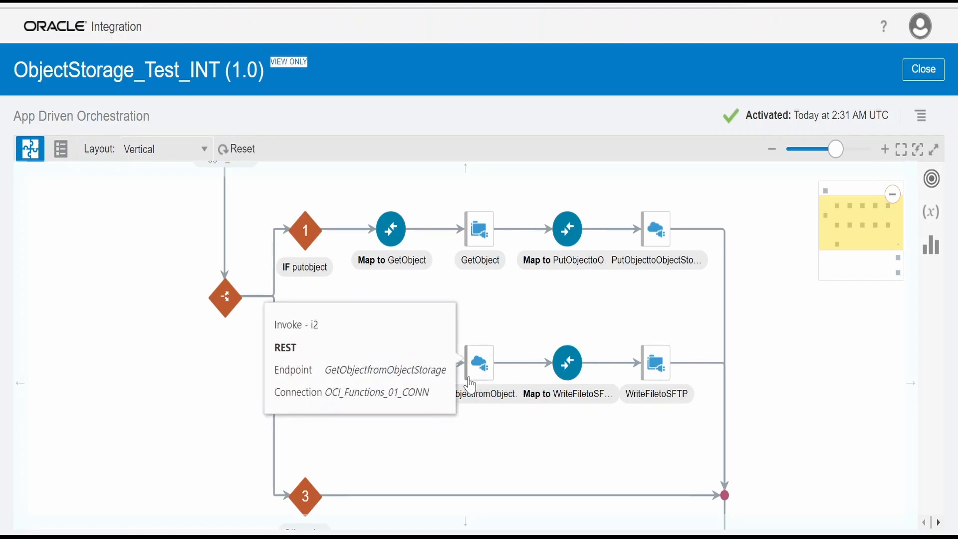
mouse_move(672, 375)
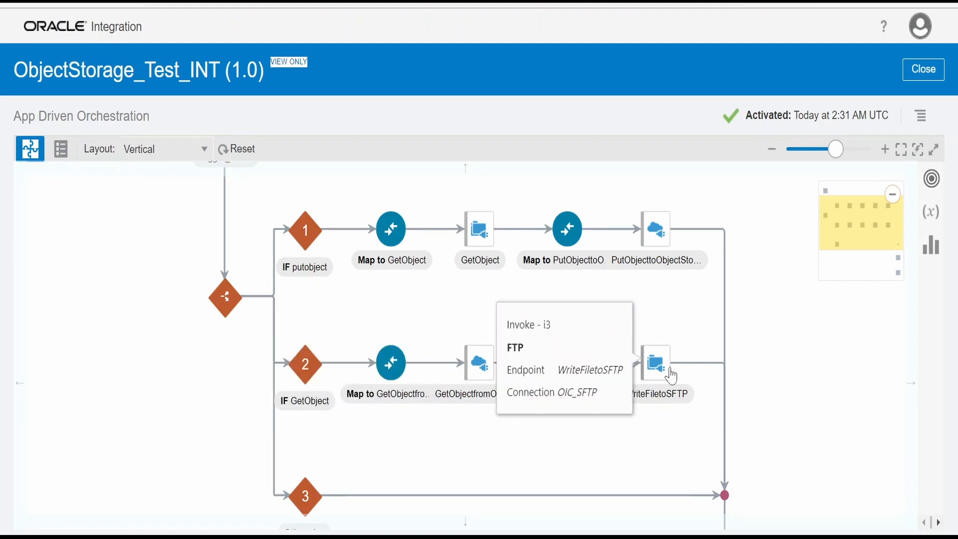
mouse_move(481, 368)
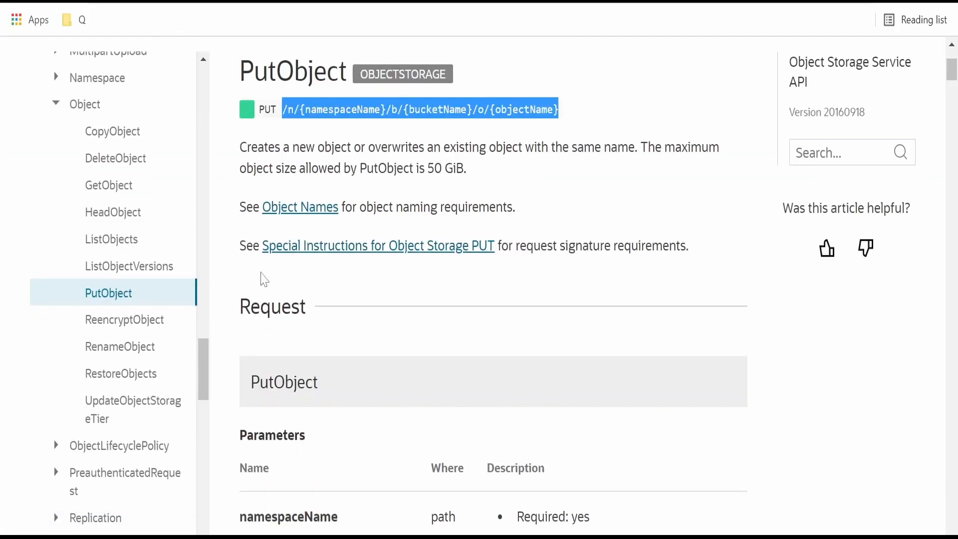
Step: Switch to the Oracle Help Center's GetObject API page, highlight its resource path and examine the request parameters
left_click(109, 184)
scroll(369, 286, "down", 2)
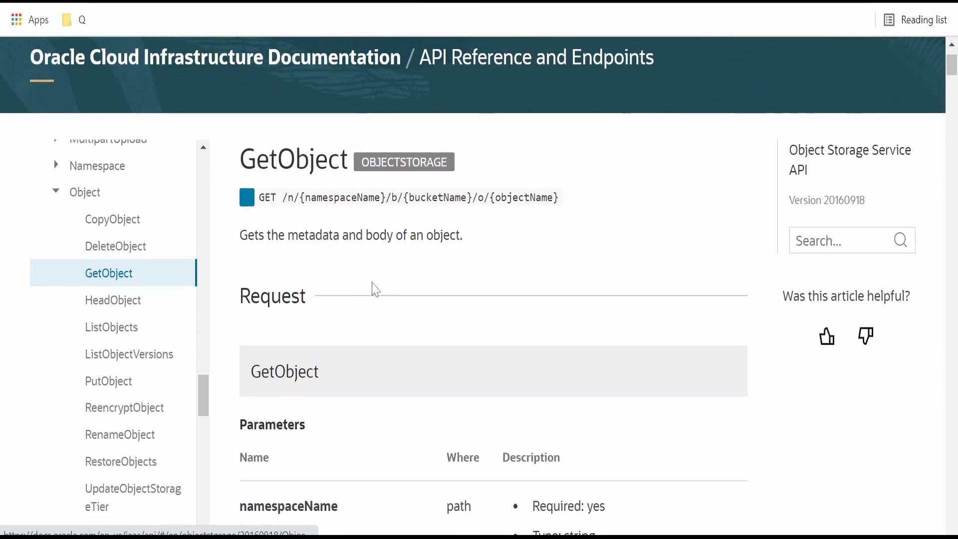
left_click_drag(560, 197, 282, 198)
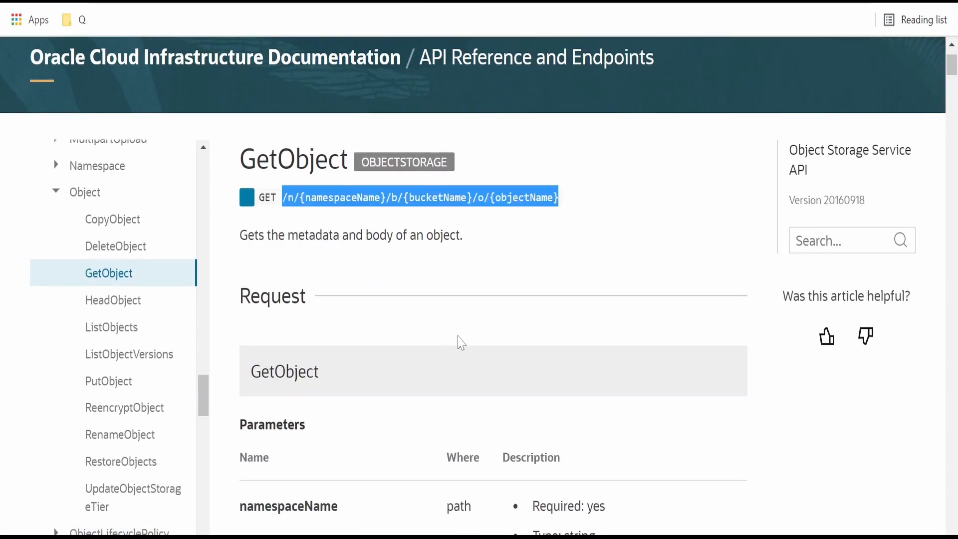
scroll(461, 343, "down", 15)
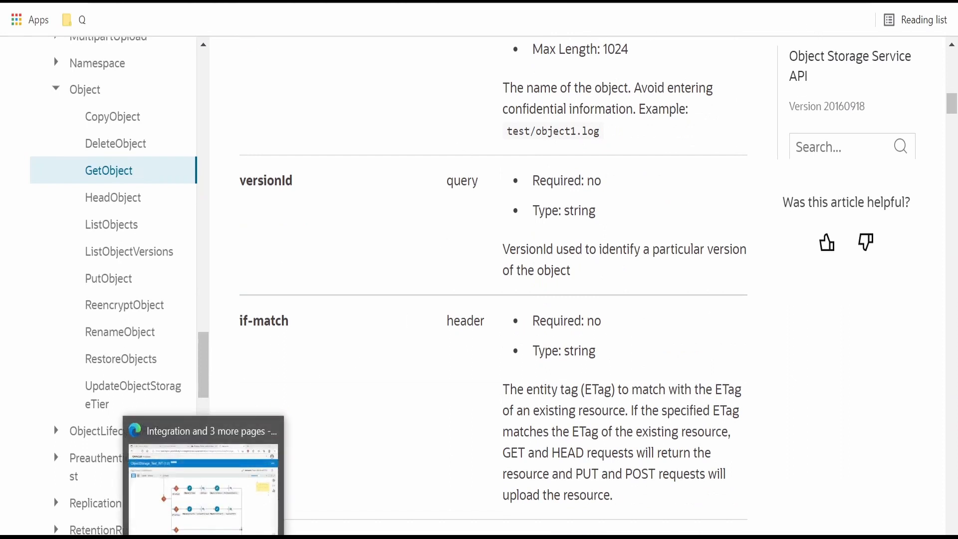
Step: Back in the integration, review GetObjectfromObjectStorage's endpoint options, request parameters and response payload format, and close the configuration
left_click(210, 479)
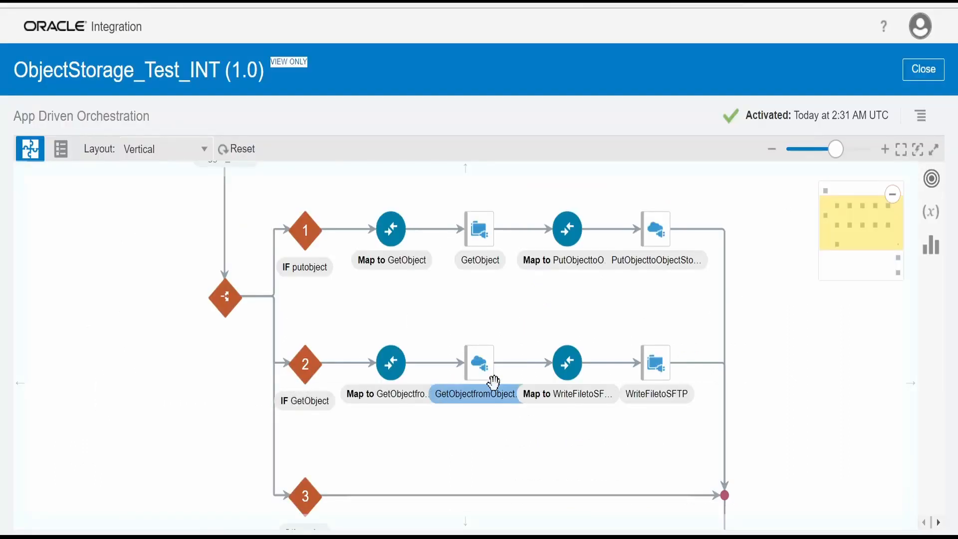
left_click(482, 361)
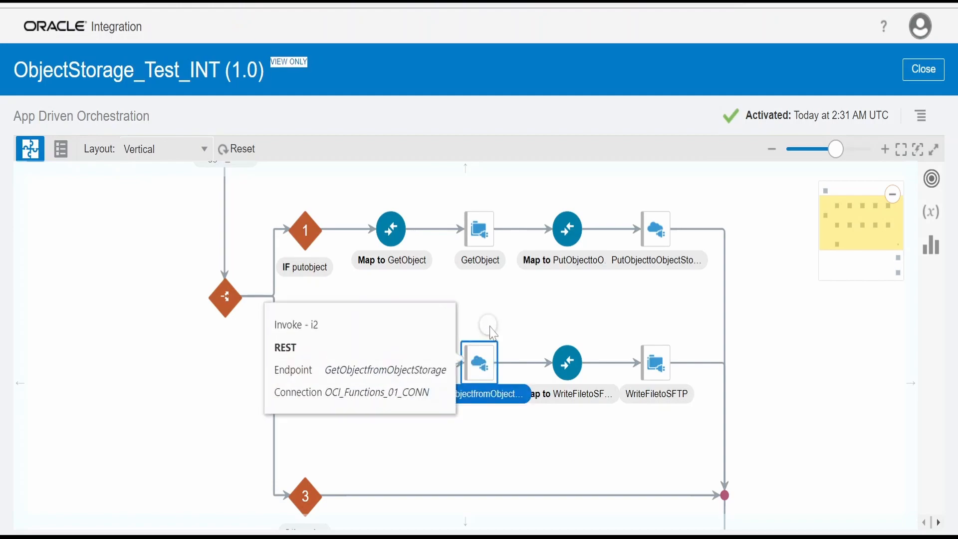
left_click(489, 326)
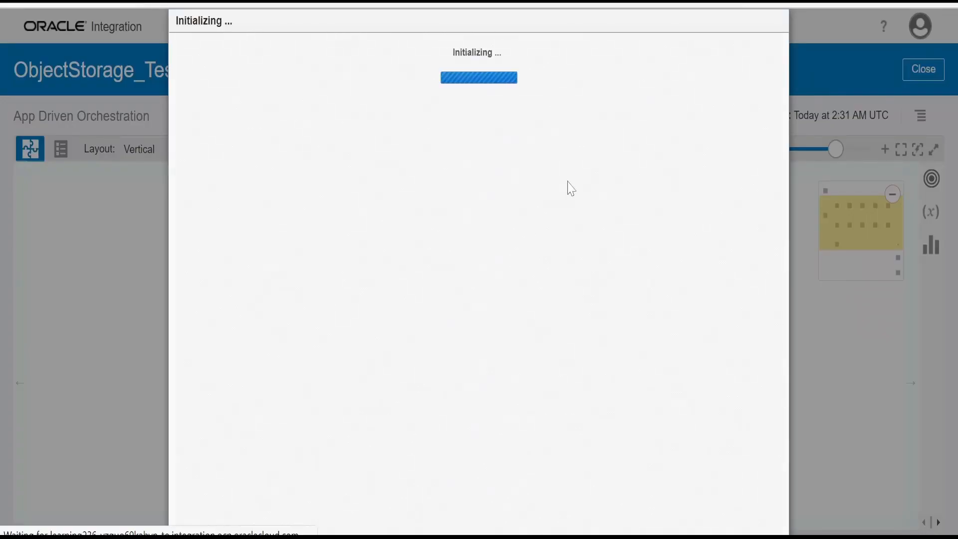
left_click(249, 192)
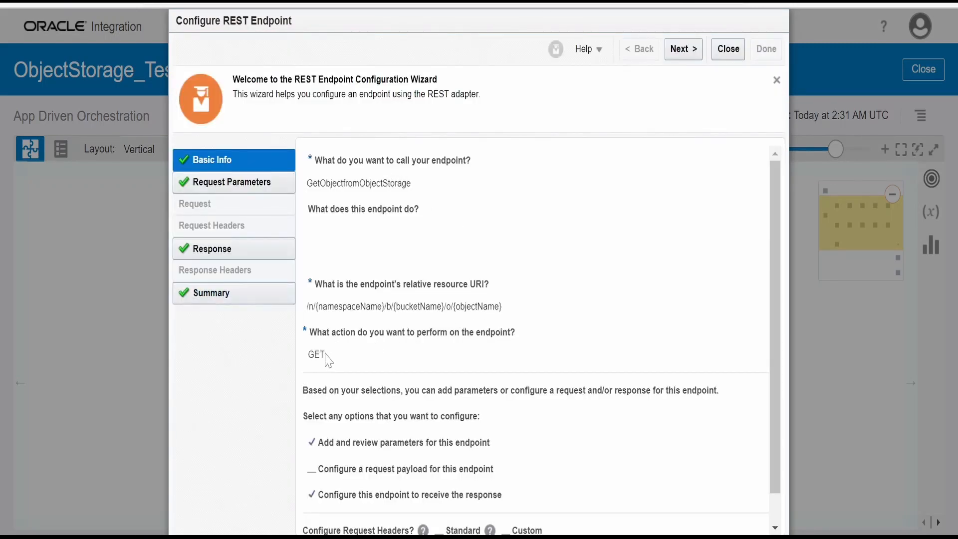
scroll(333, 362, "down", 1)
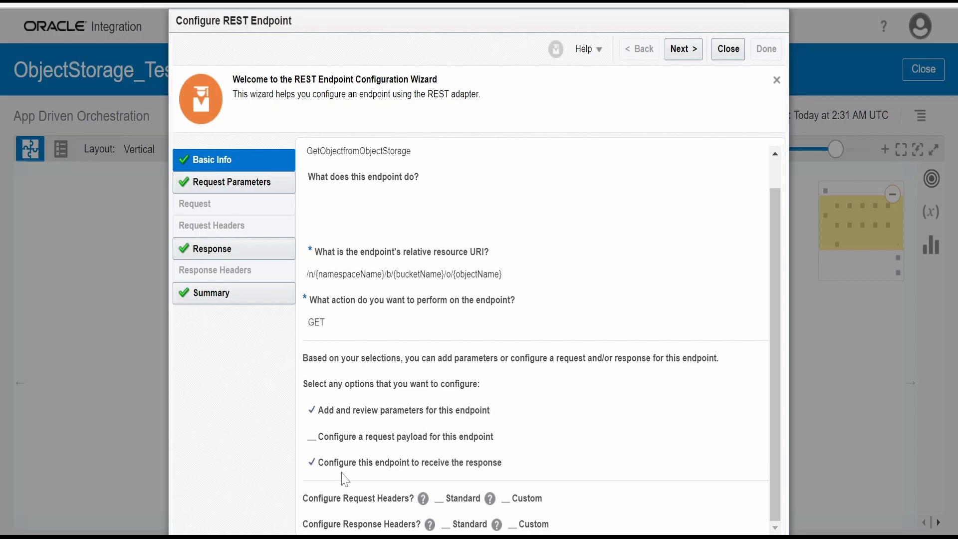
left_click(674, 57)
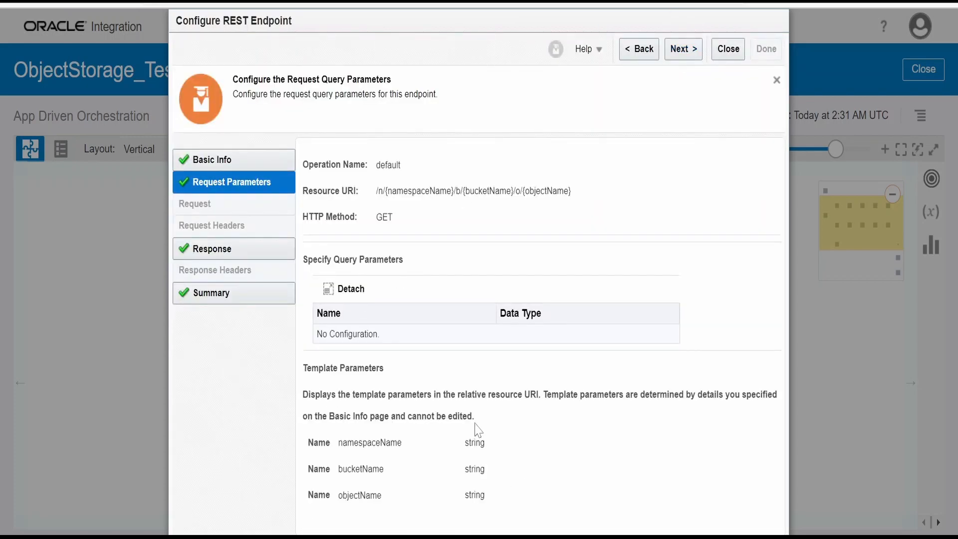
left_click(689, 55)
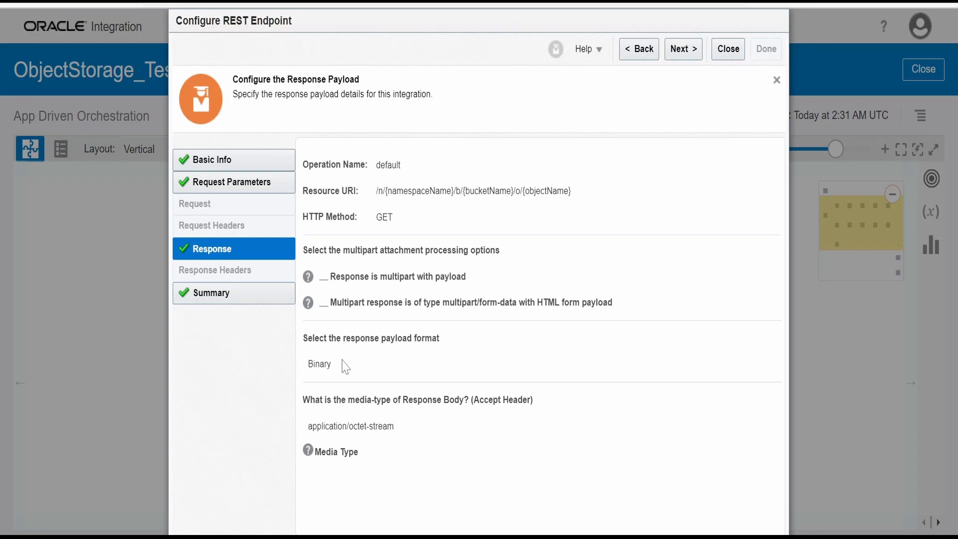
left_click(725, 52)
Step: Open the Map to GetObjectfromObjectStorage mapping, expand Template Parameters and Connectivity Properties, inspect the Base URI expression, and close the mapping
left_click(391, 361)
left_click(399, 328)
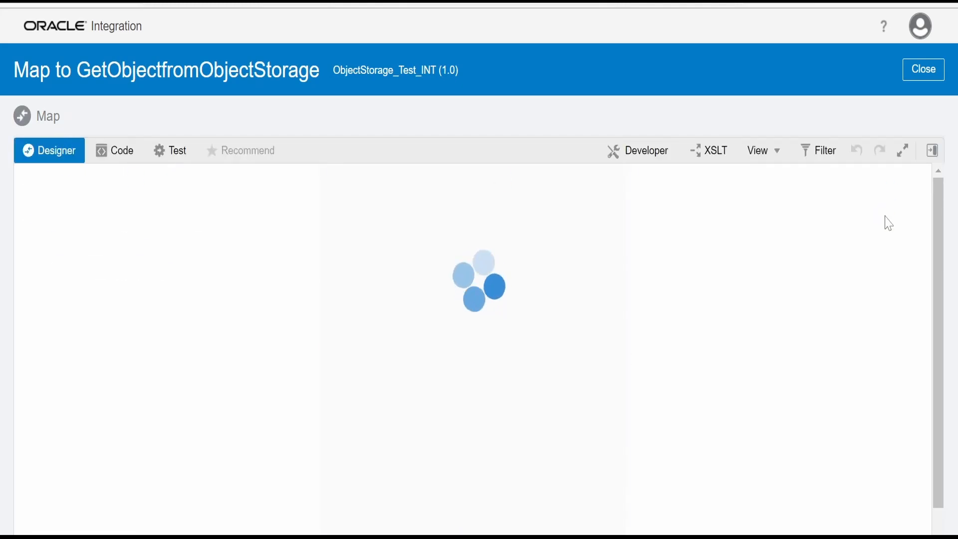
left_click(918, 247)
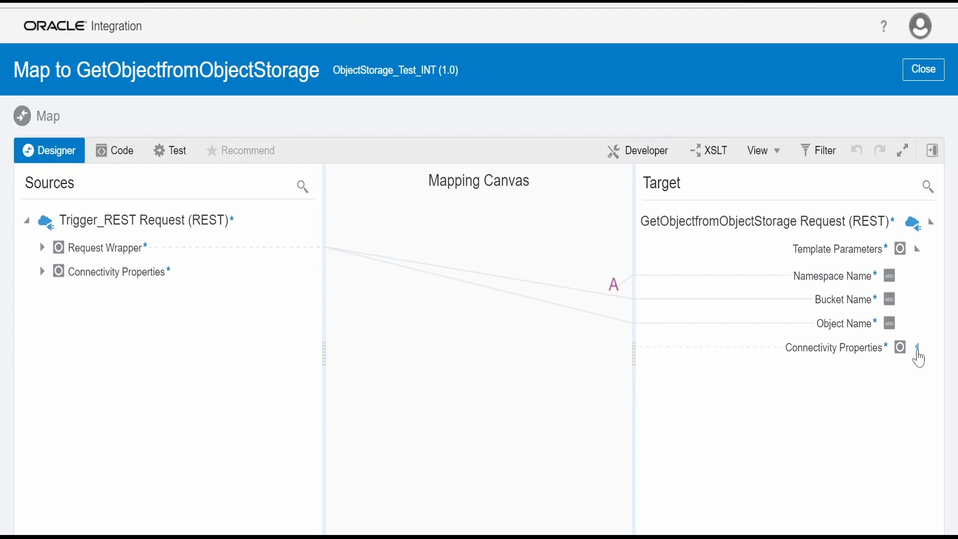
left_click(917, 347)
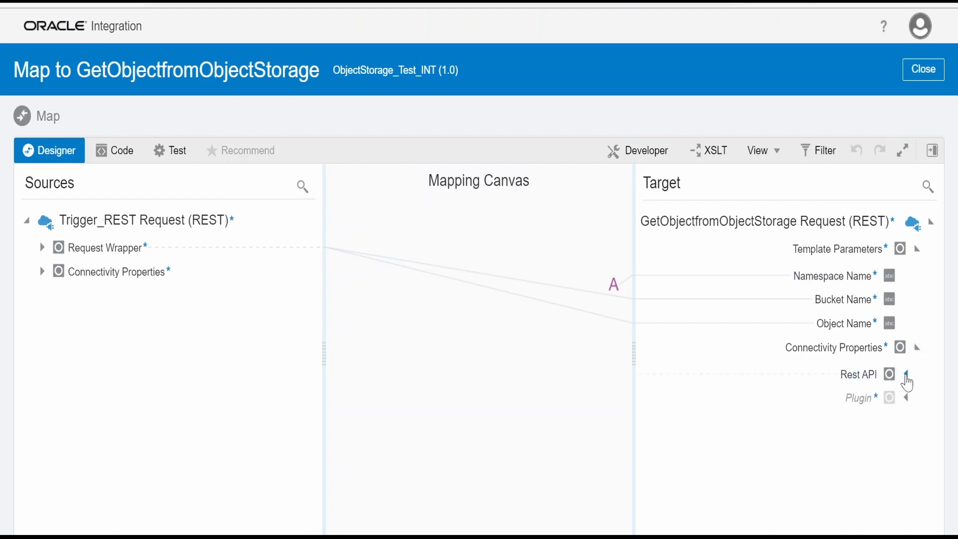
left_click(905, 374)
left_click(857, 429)
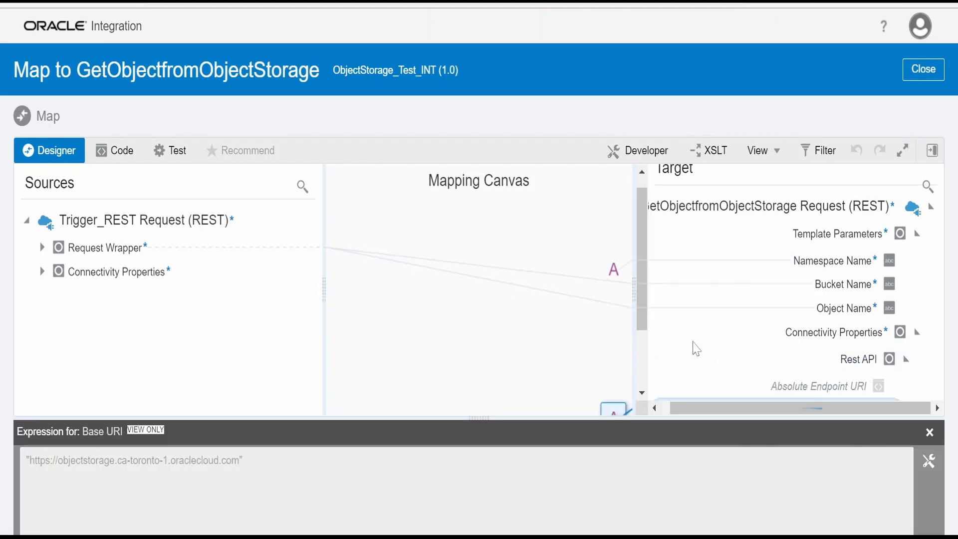
scroll(693, 346, "down", 3)
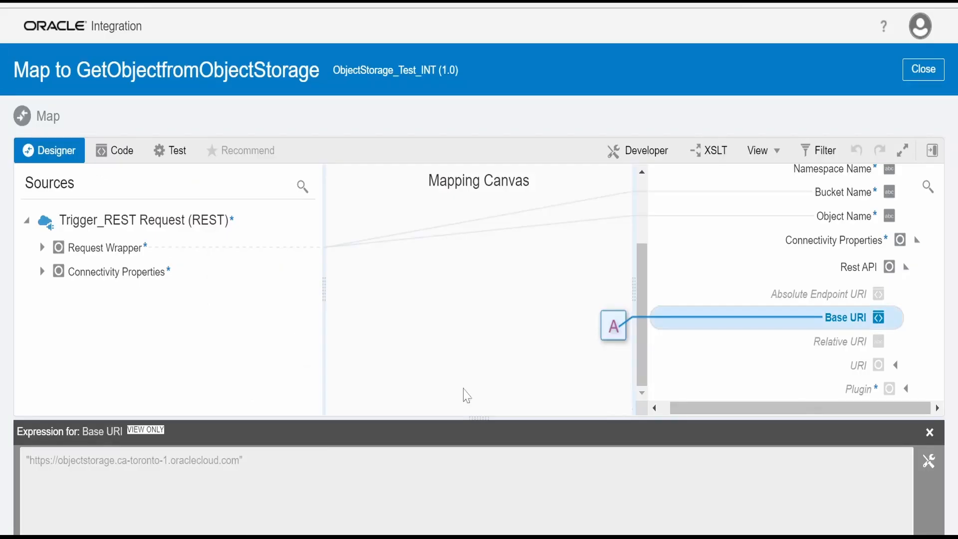
left_click(929, 430)
left_click(927, 67)
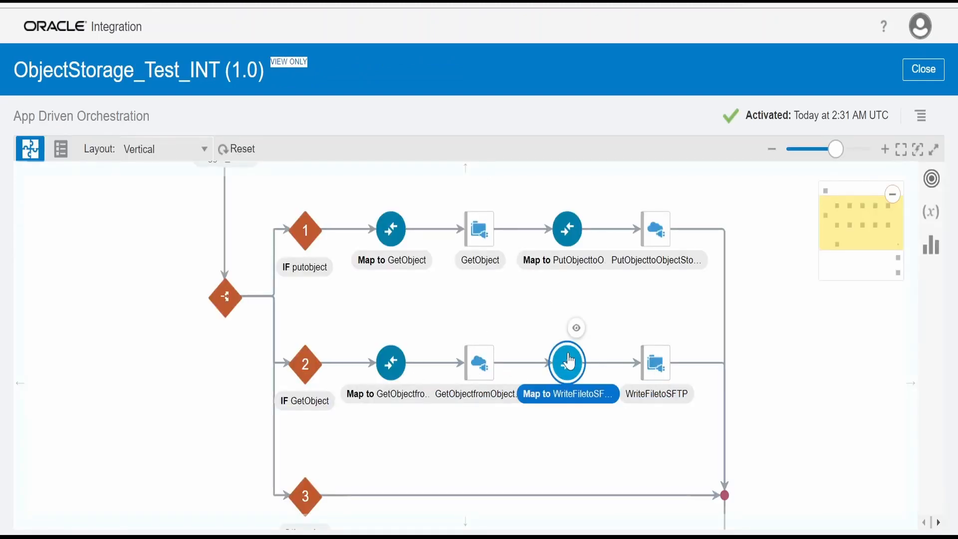
Step: Open the Map to WriteFiletoSFTP mapping, inspect the SFTPfilename and SFTPDirectoryPath expressions in its code, and close the mapping and the integration
left_click_drag(573, 328, 574, 332)
left_click(580, 336)
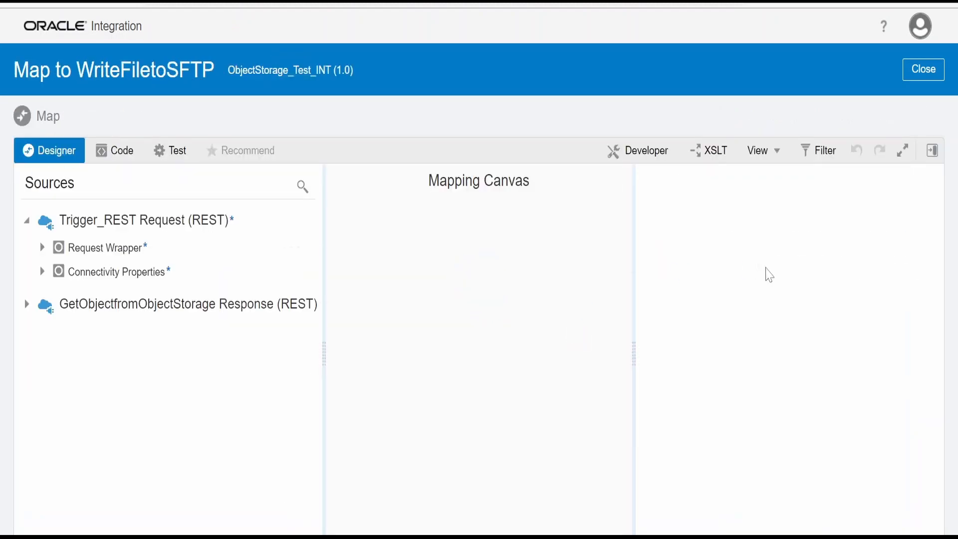
left_click(136, 162)
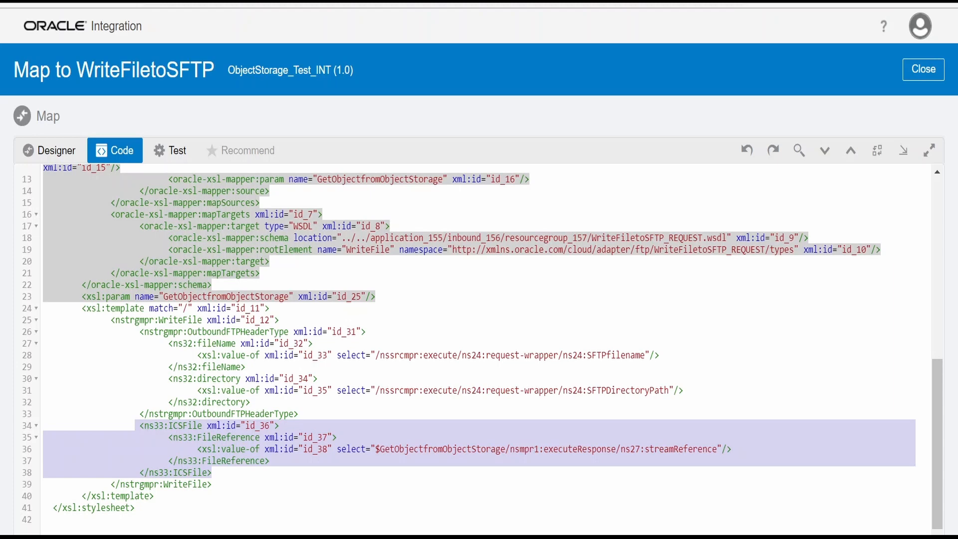
left_click(631, 391)
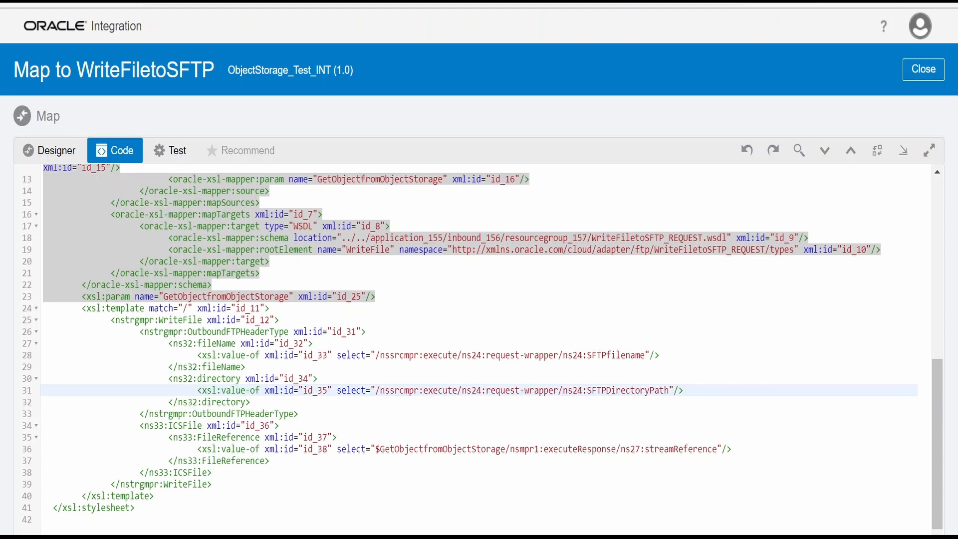
double_click(615, 355)
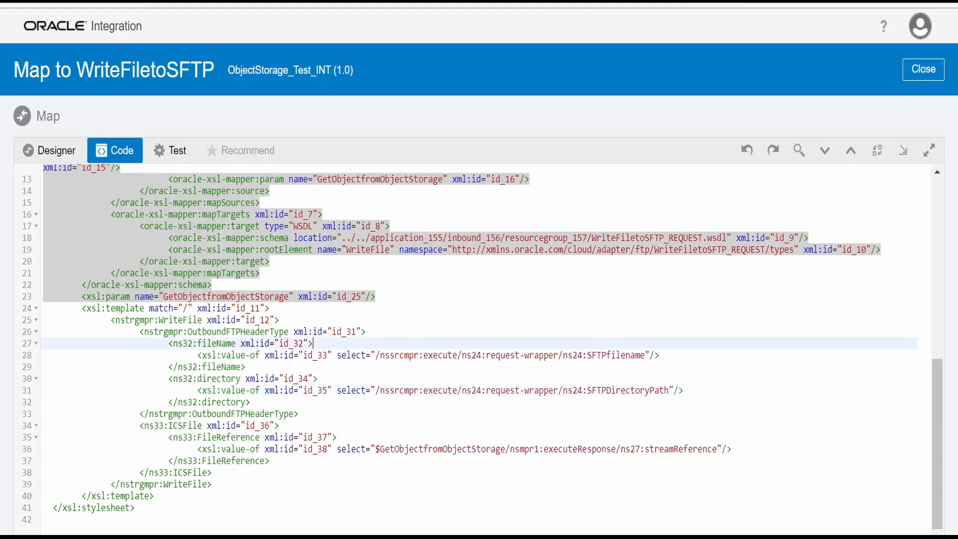
double_click(628, 390)
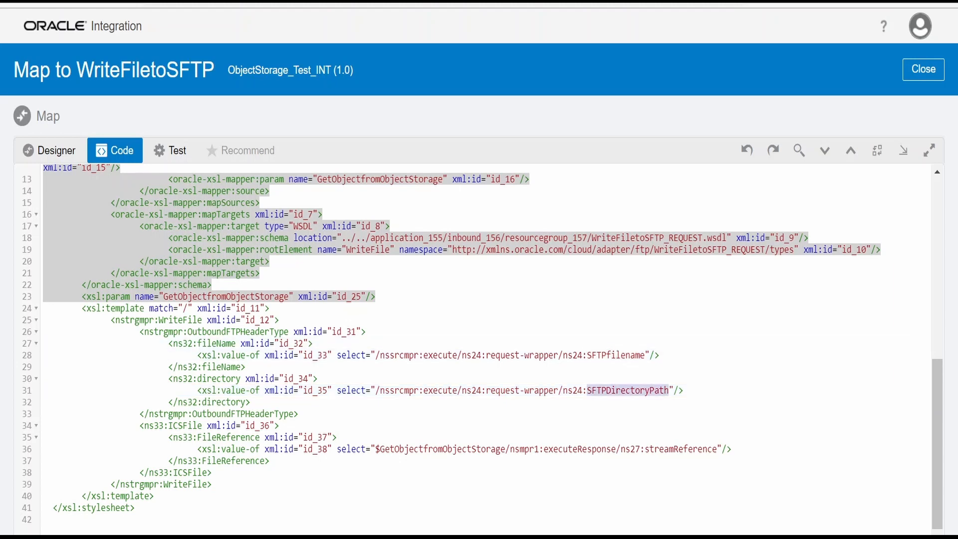
left_click(925, 70)
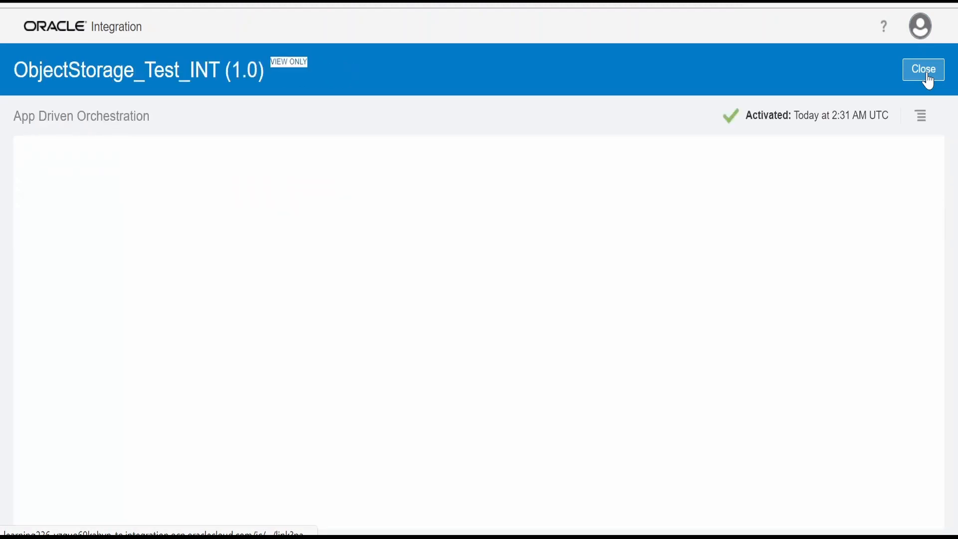
left_click(924, 70)
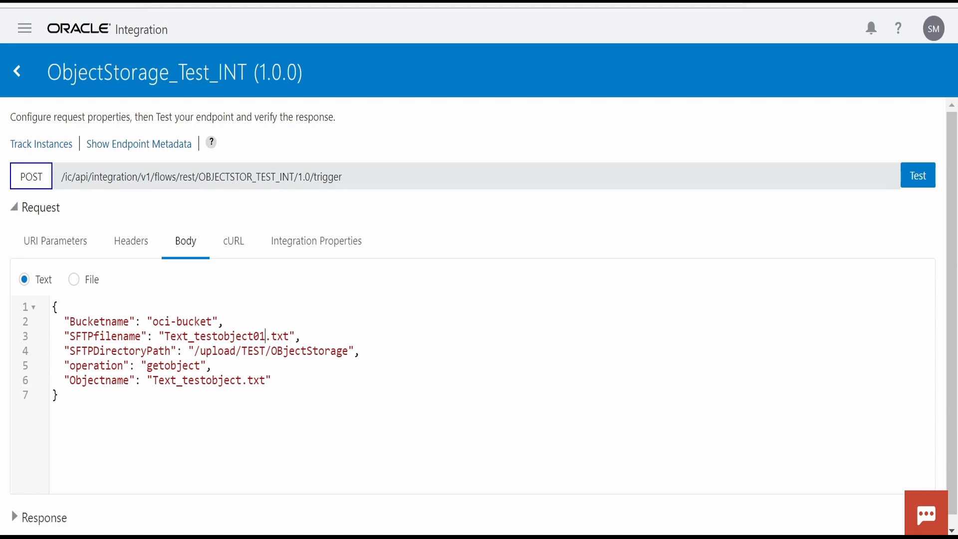
Step: Check the directory path, getobject operation and object name in the test request body, run the integration test, and look over the response
left_click_drag(194, 351, 343, 351)
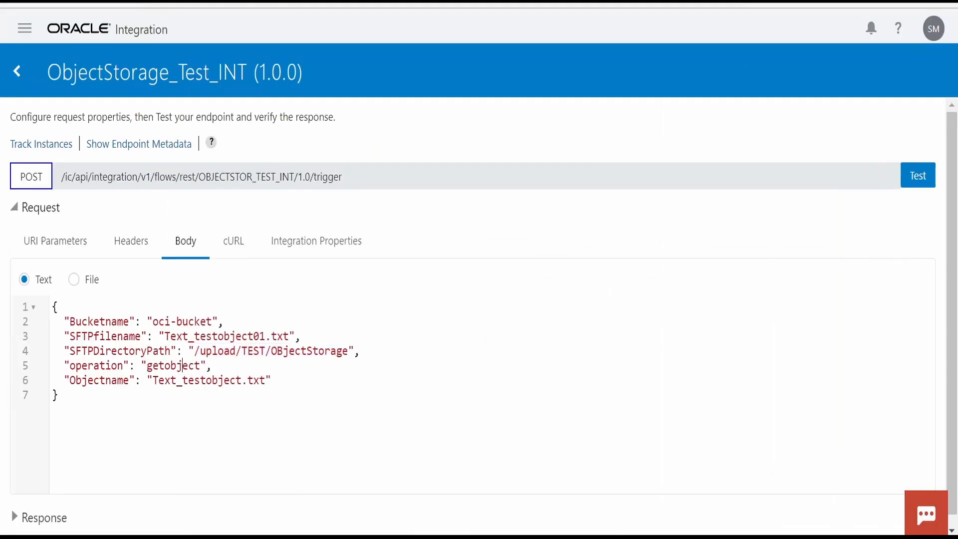
double_click(173, 366)
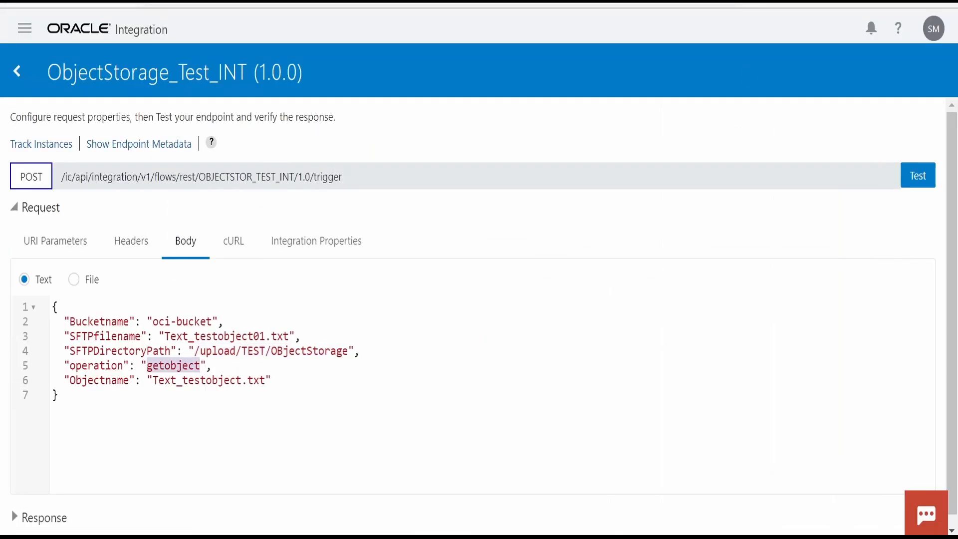
double_click(197, 380)
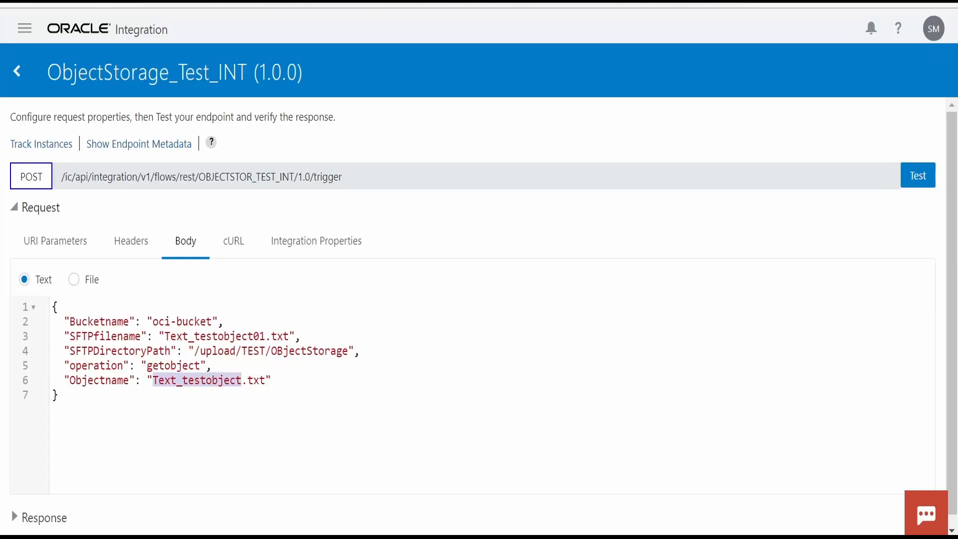
left_click(918, 183)
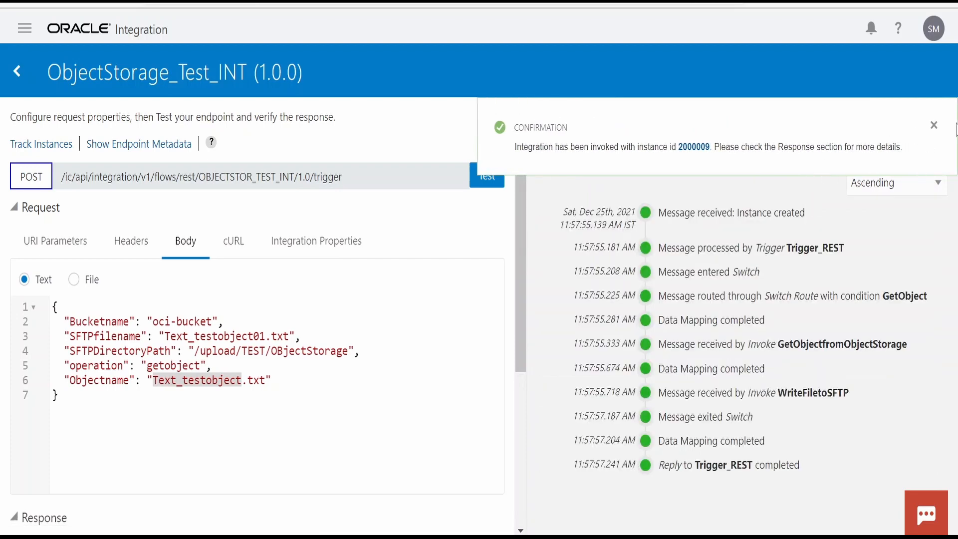
left_click(934, 125)
scroll(237, 397, "down", 5)
scroll(282, 463, "up", 5)
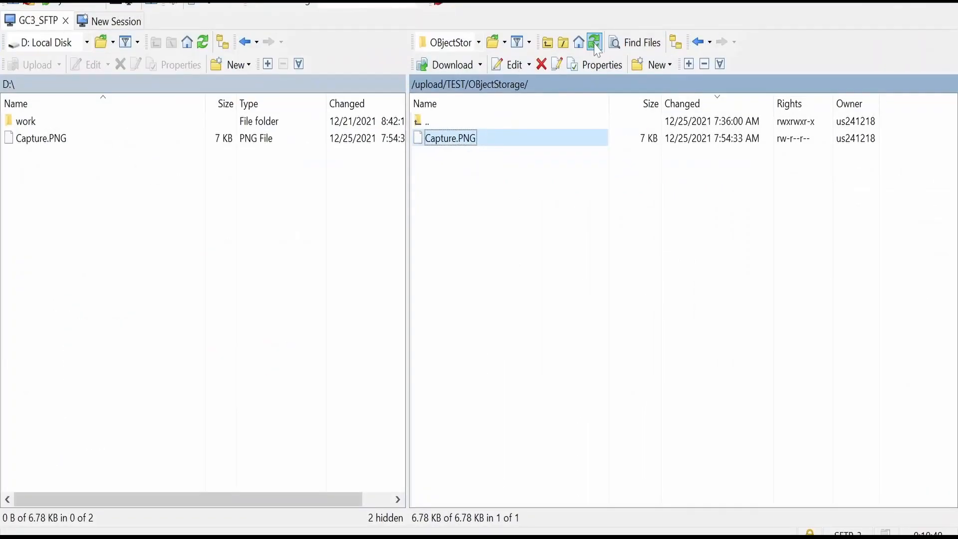
Step: Switch to WinSCP, refresh the remote /upload/TEST/OBjectStorage/ folder, view the contents of Text_testobject01.txt and close the editor
left_click(595, 44)
right_click(455, 138)
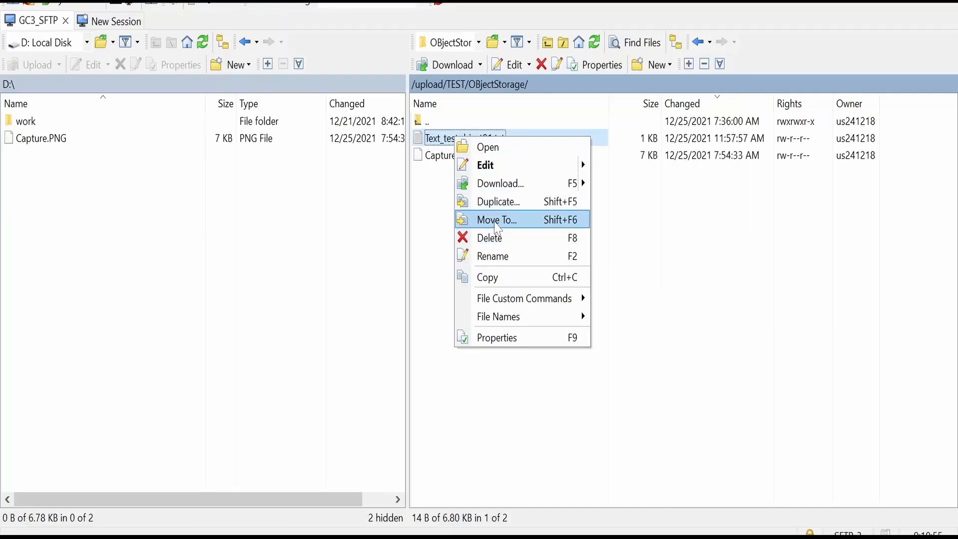
left_click(504, 165)
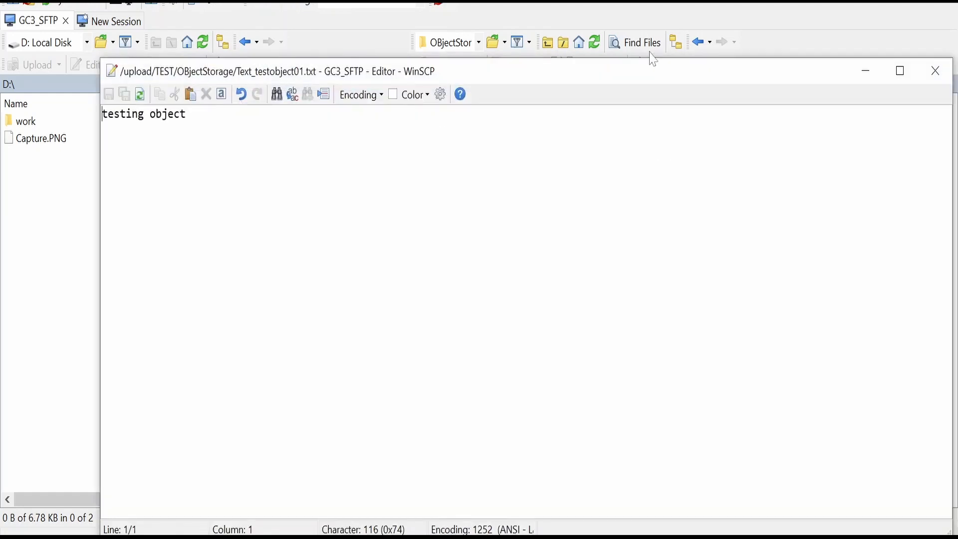
left_click(936, 70)
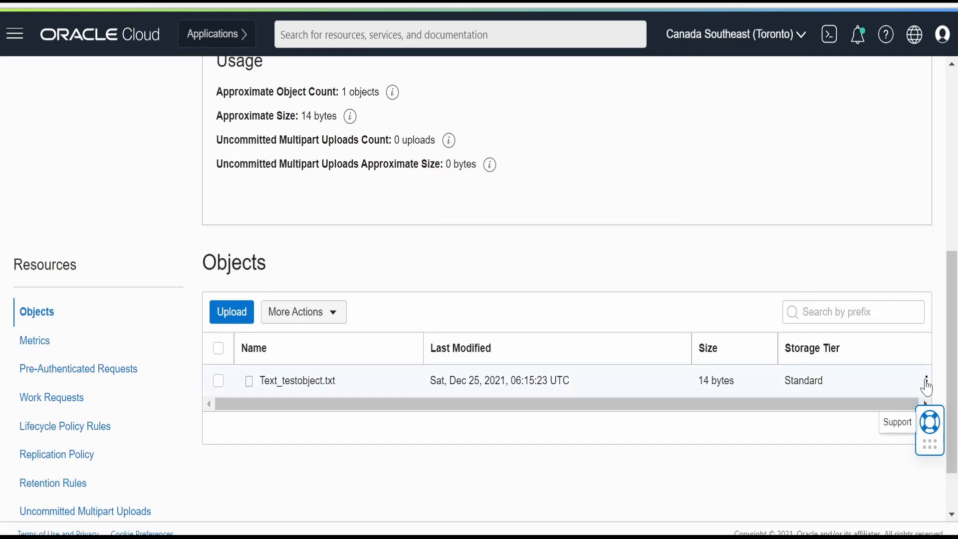
Step: In the Oracle Cloud console, view the object details and contents of Text_testobject.txt in the bucket, and close the details
left_click(927, 381)
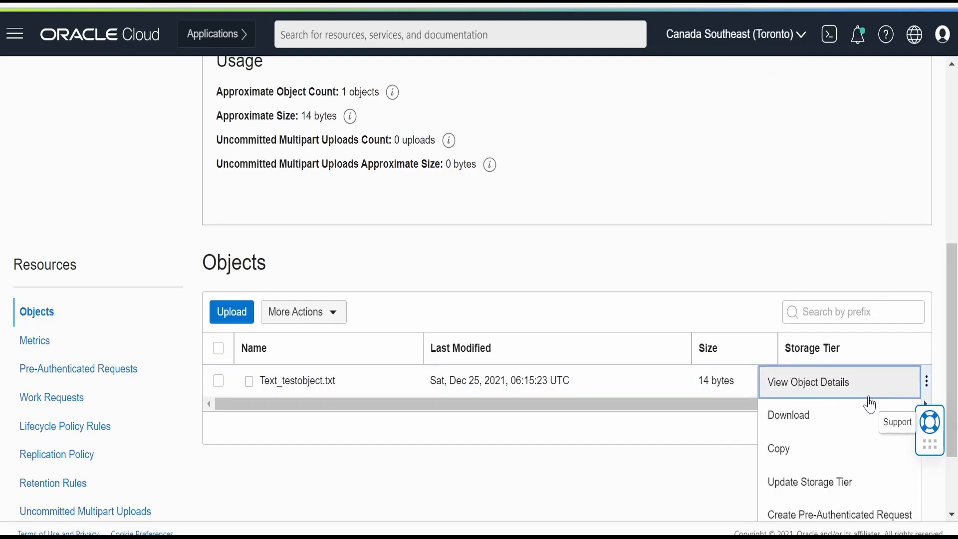
left_click(868, 397)
scroll(869, 399, "down", 3)
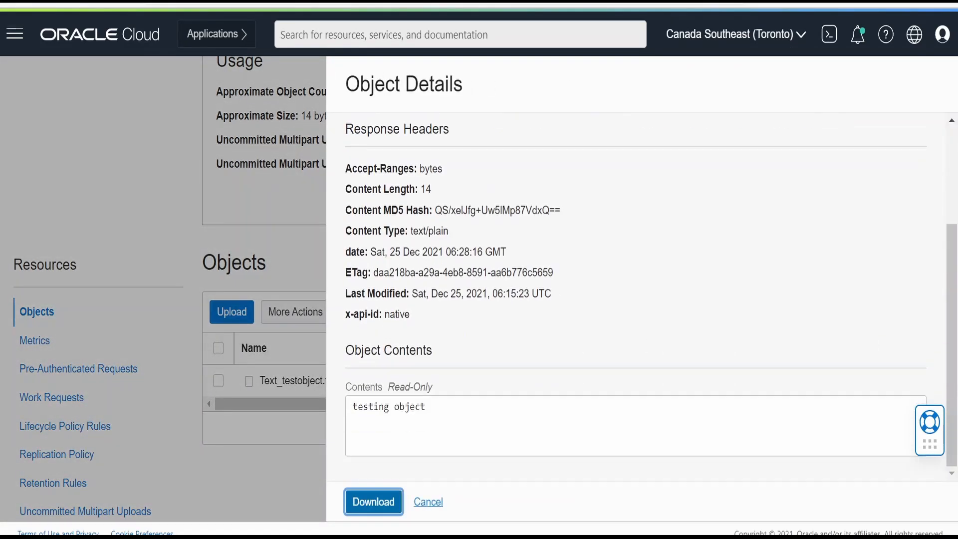
left_click(434, 503)
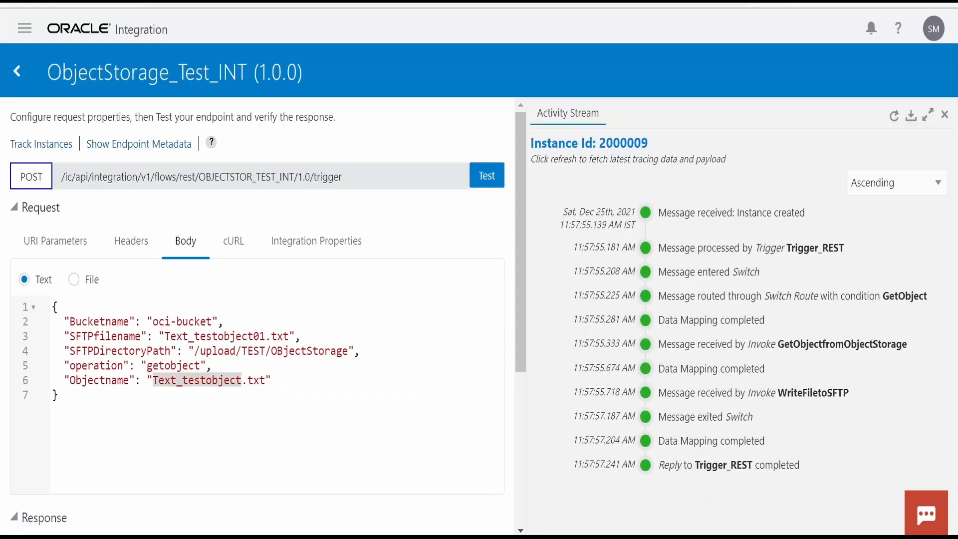
Step: Back on the Oracle Integration test page, set the operation in the request body to putobject
left_click(165, 366)
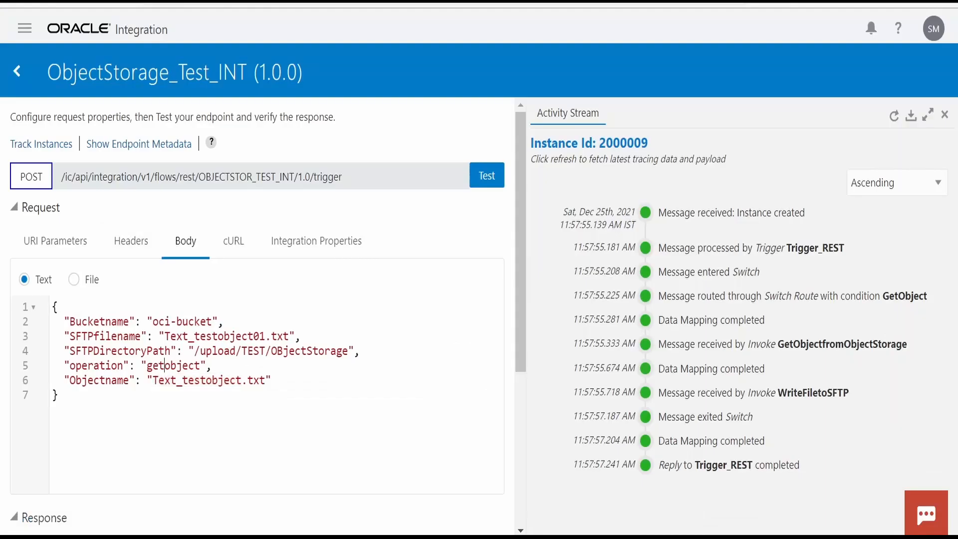
key("BackSpace")
key("BackSpace")
key("BackSpace")
type("put")
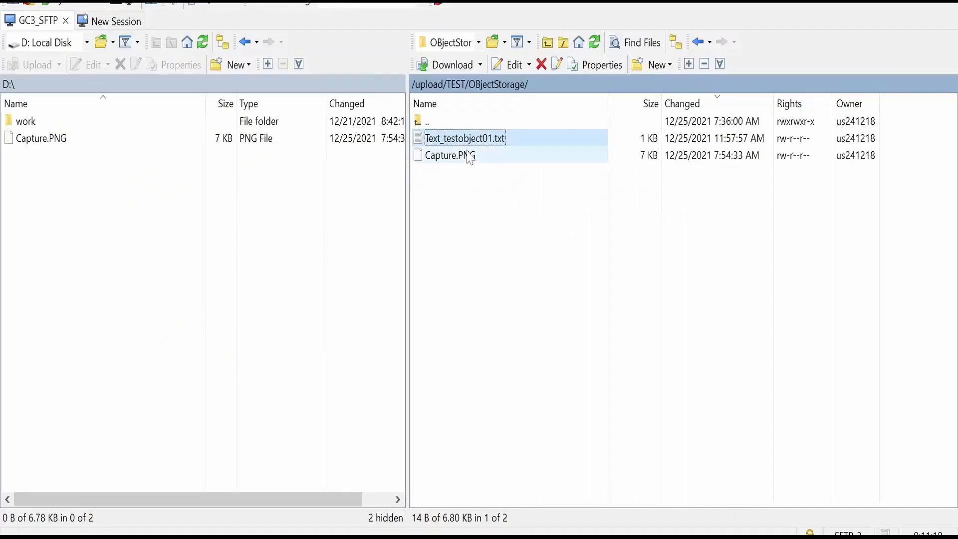
Step: Copy the name of the Capture.PNG file from the remote folder in WinSCP and set SFTPfilename in the request body to Capture.PNG
left_click(466, 156)
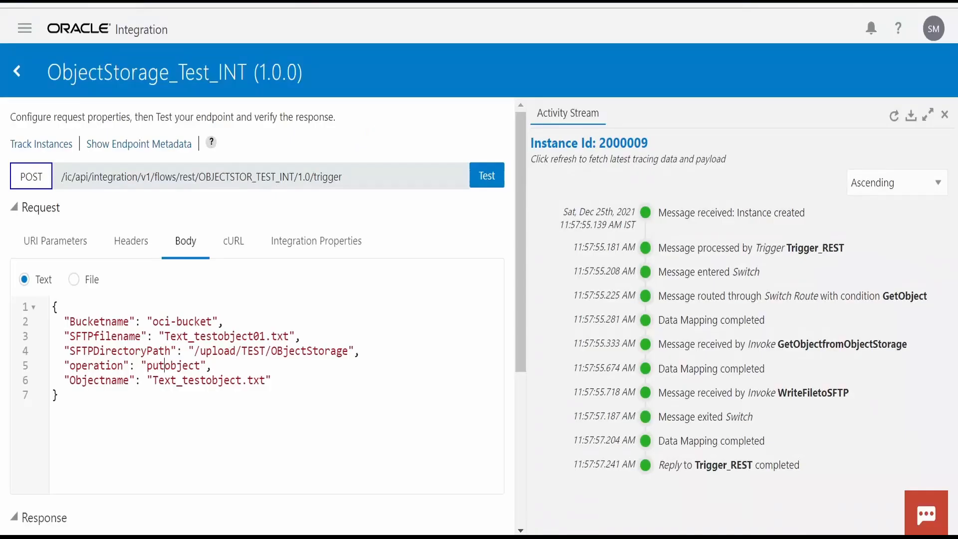
left_click_drag(265, 380, 159, 379)
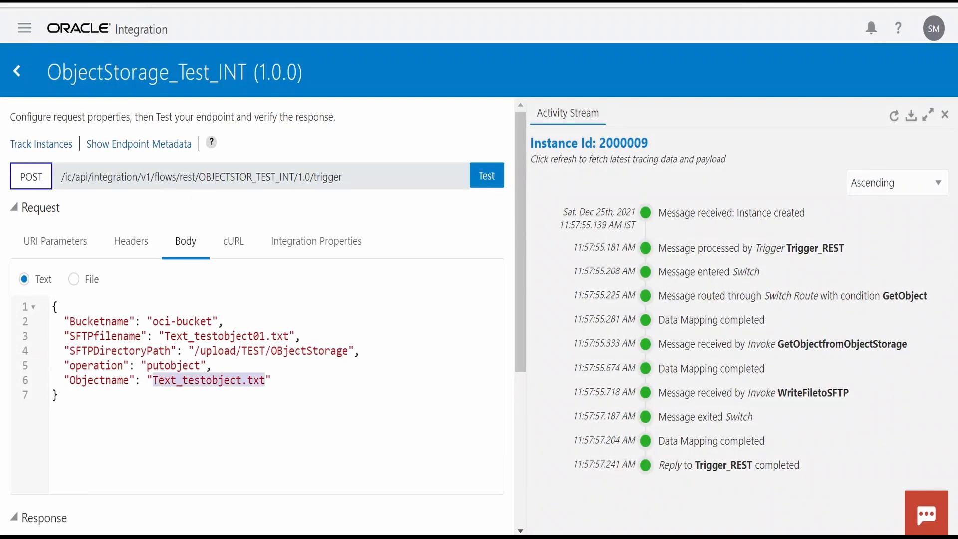
left_click_drag(289, 336, 165, 335)
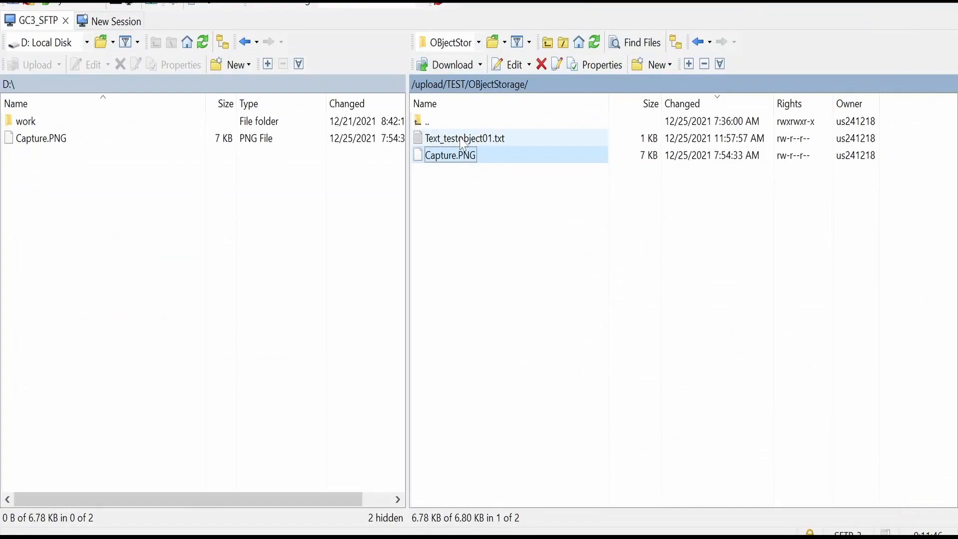
key("F2")
key("ctrl+c")
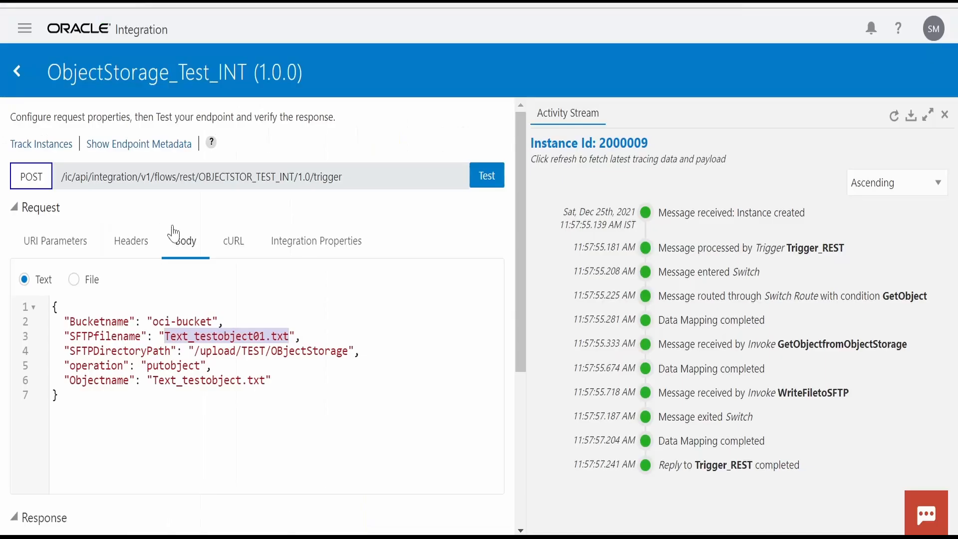
left_click(188, 322)
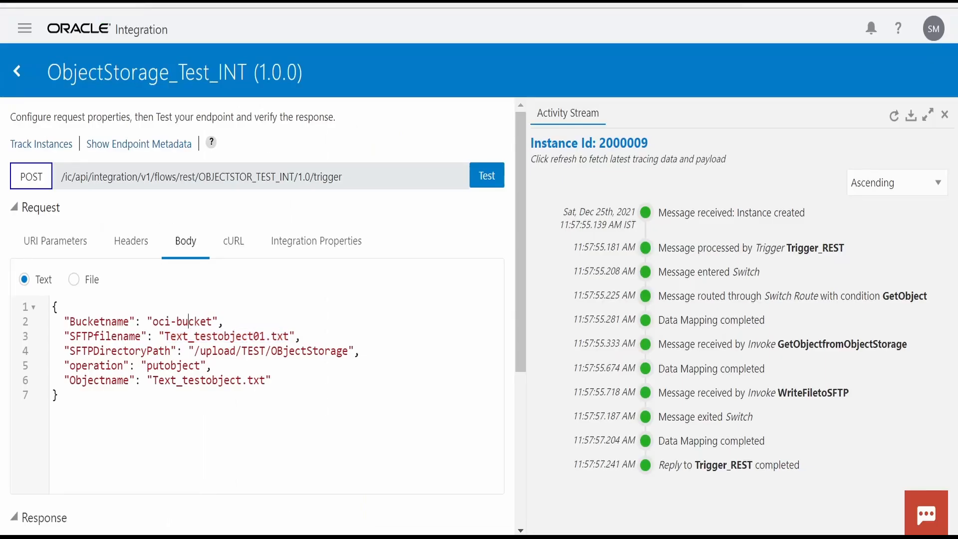
left_click_drag(165, 336, 288, 336)
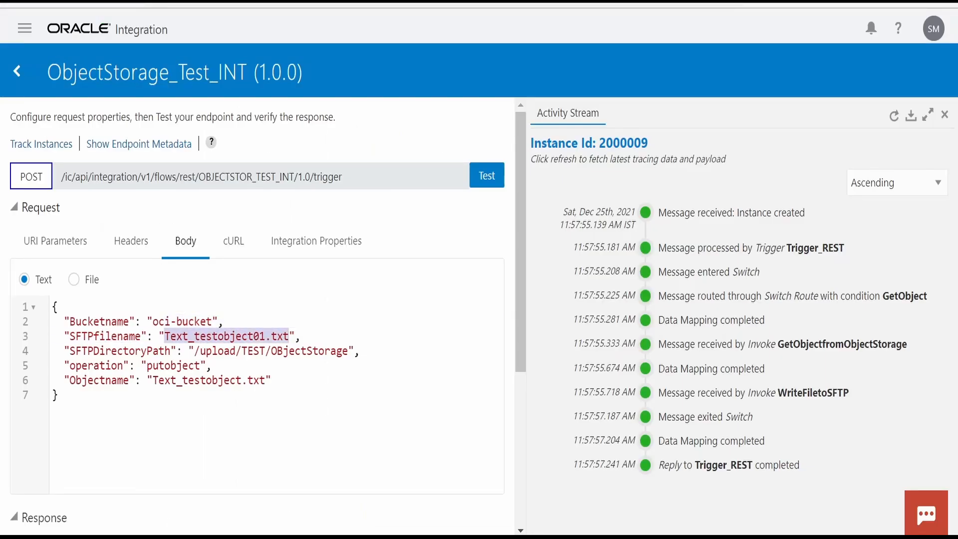
key("ctrl+v")
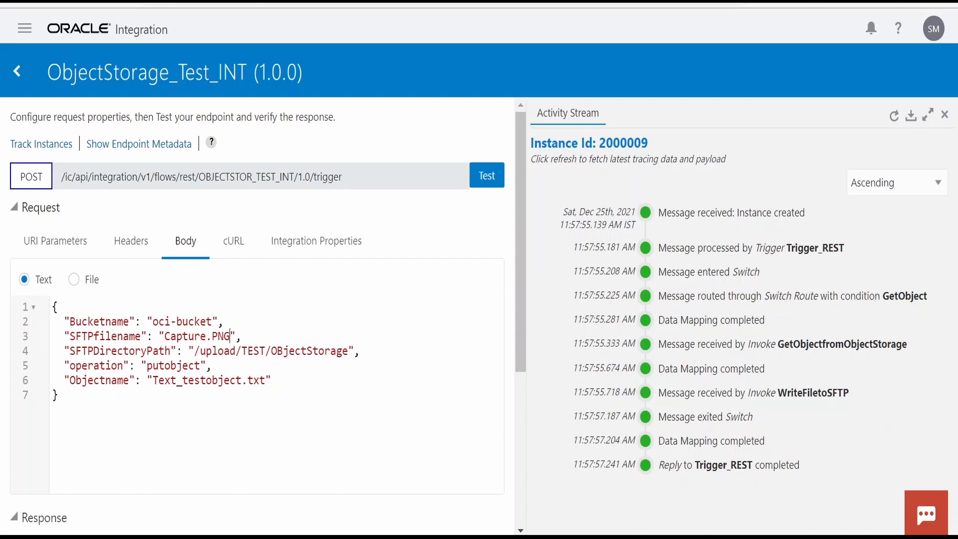
Step: Set Objectname in the request body to pic_Capture.PNG
left_click_drag(265, 380, 147, 380)
key("ctrl+v")
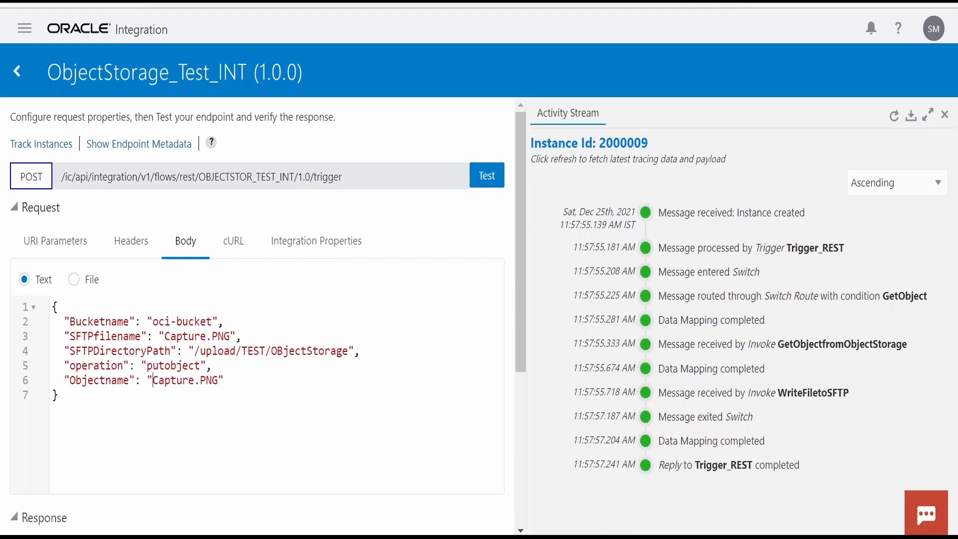
type("pic_")
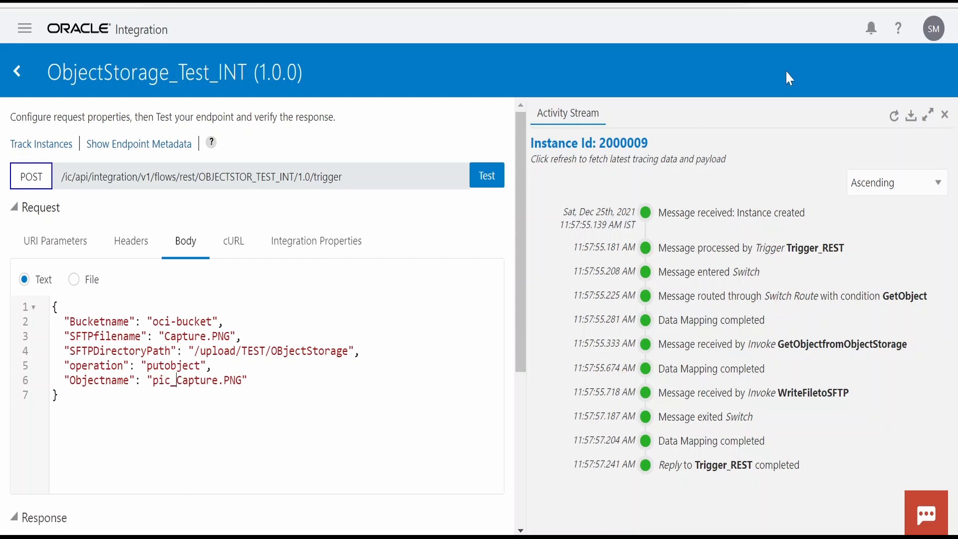
Step: Run the integration test with the putobject request, and refresh the bucket's object list in the Oracle Cloud console
left_click(486, 180)
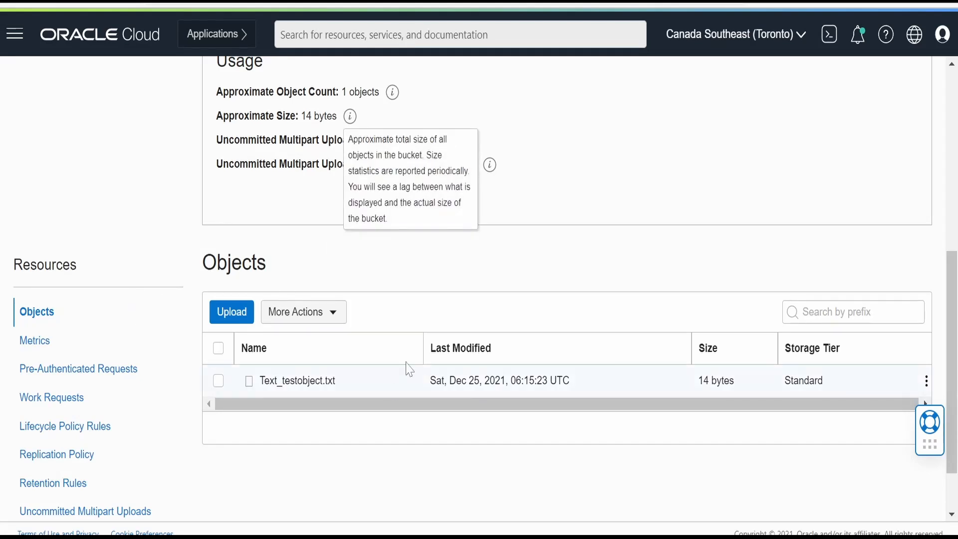
left_click(299, 314)
left_click(315, 369)
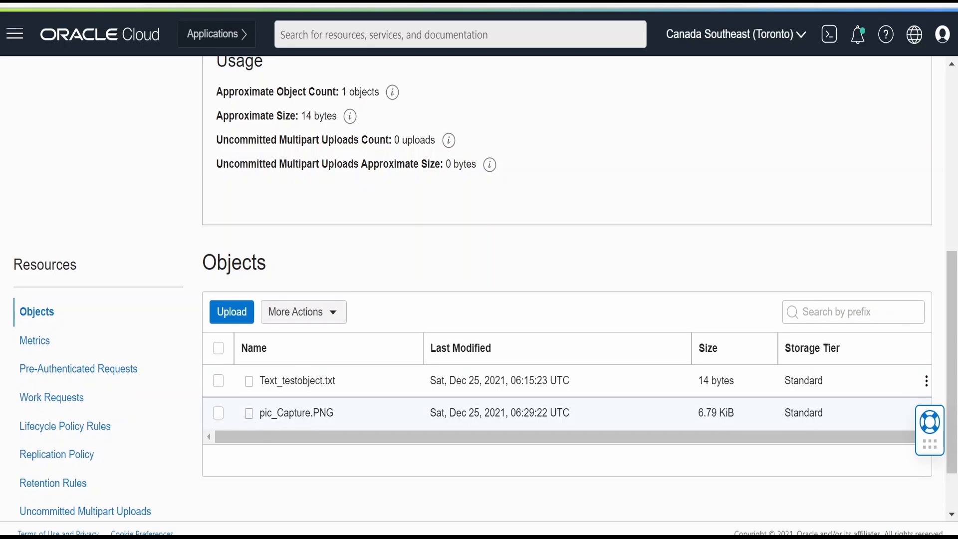
Step: Download the pic_Capture.PNG object from the bucket and dismiss the browser's downloads list
left_click(218, 413)
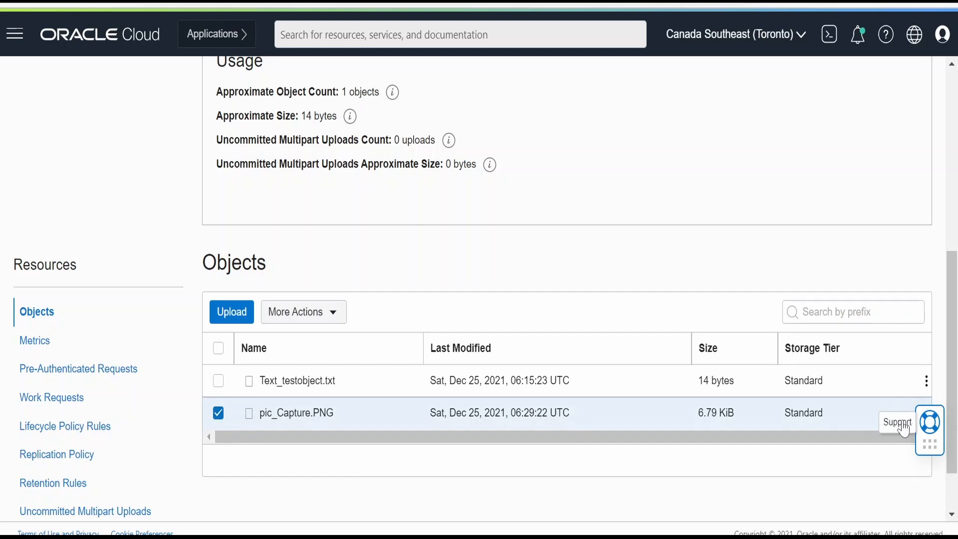
scroll(849, 464, "down", 2)
left_click(927, 344)
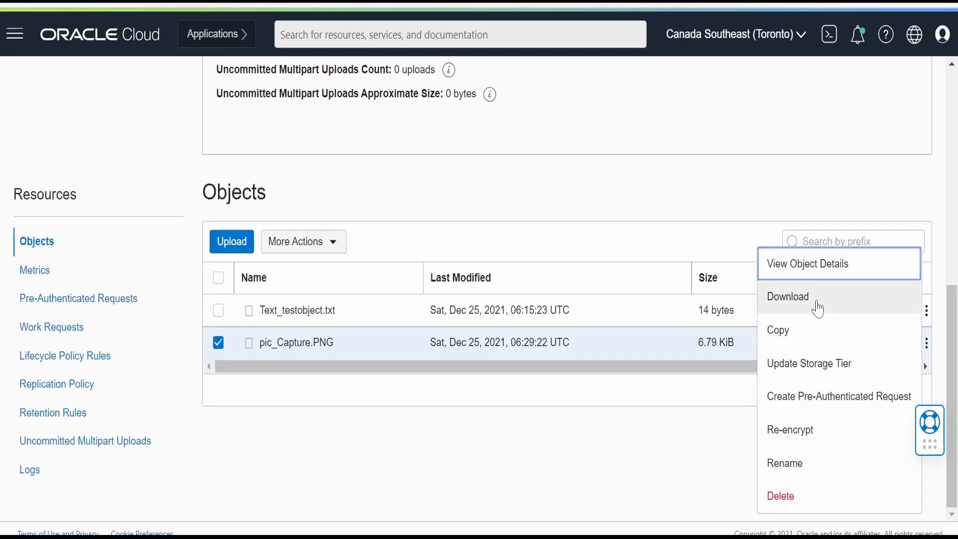
left_click(817, 298)
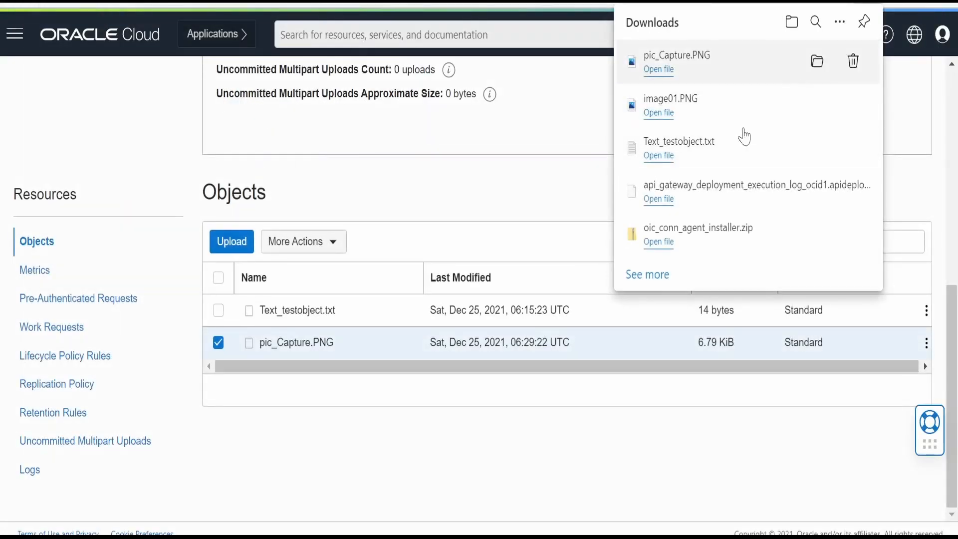
left_click(499, 466)
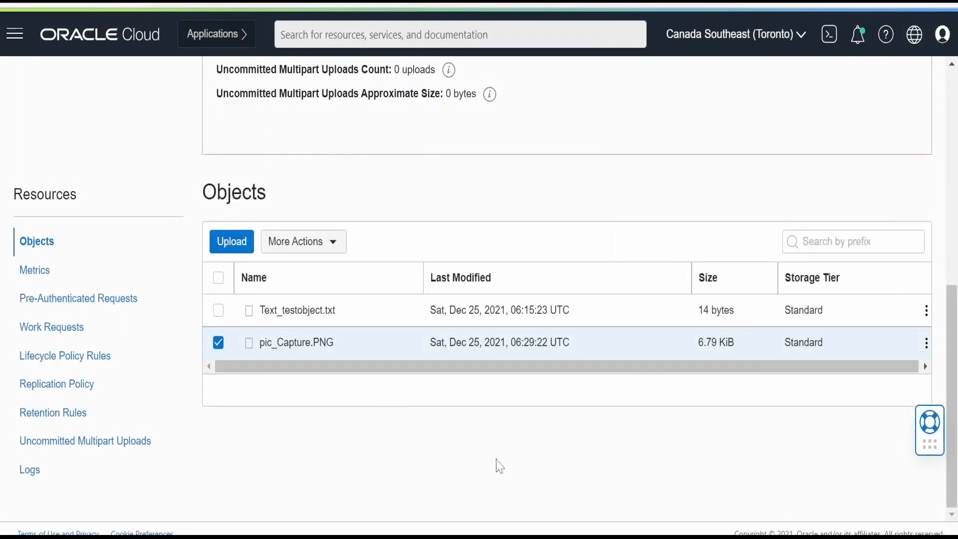